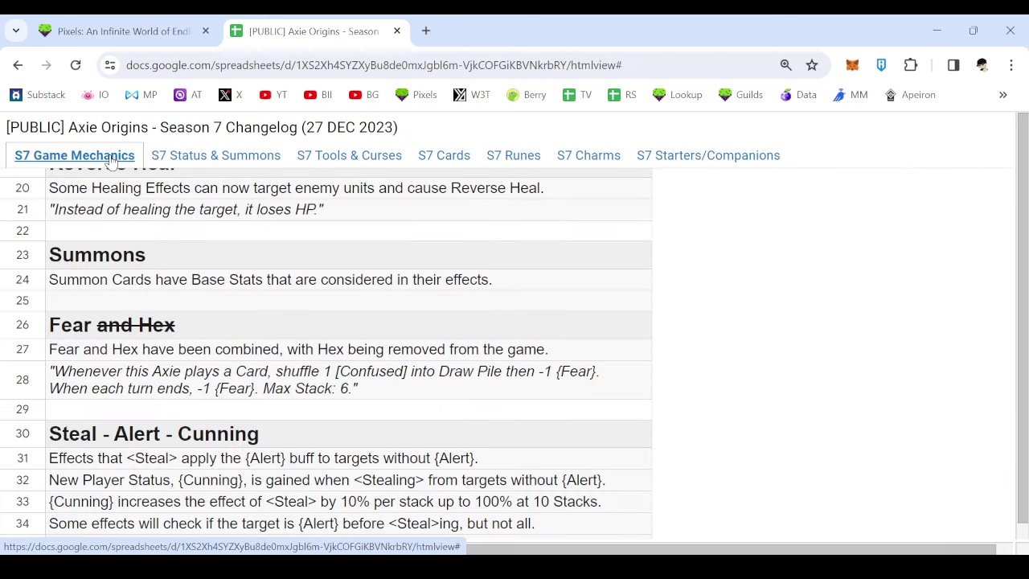
# Review the Guard, Bulwark, Reverse Heal, Summons, Fear and Steal rules in the S7 Game Mechanics sheet.
pyautogui.scroll(2, 159, 253)
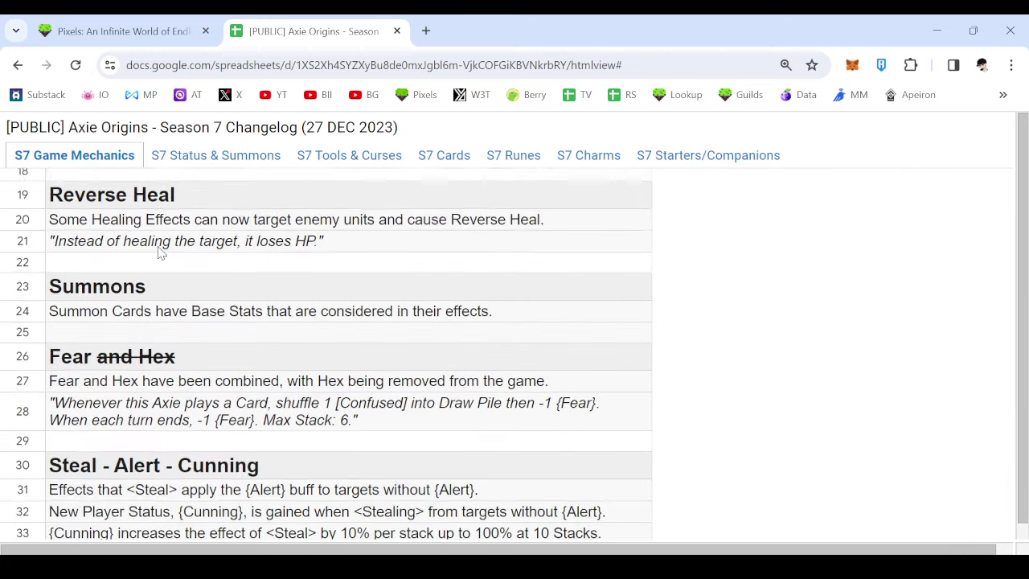
pyautogui.scroll(-2, 159, 252)
pyautogui.scroll(3, 159, 252)
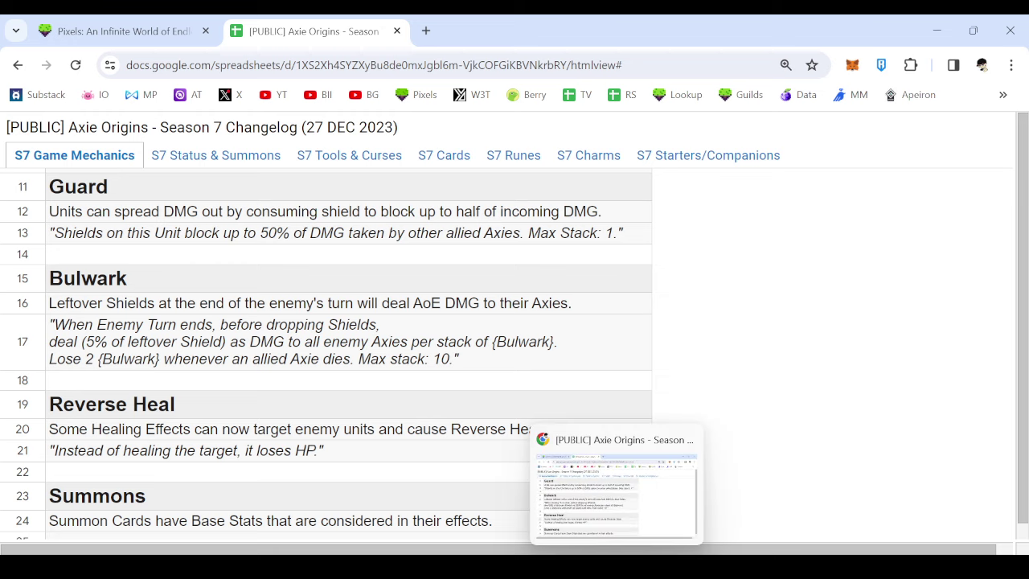
# Switch to the changelog workbook in Excel and examine the Hermit, Cerastes and Kingfisher rows of S7 Cards at a larger zoom.
pyautogui.click(596, 485)
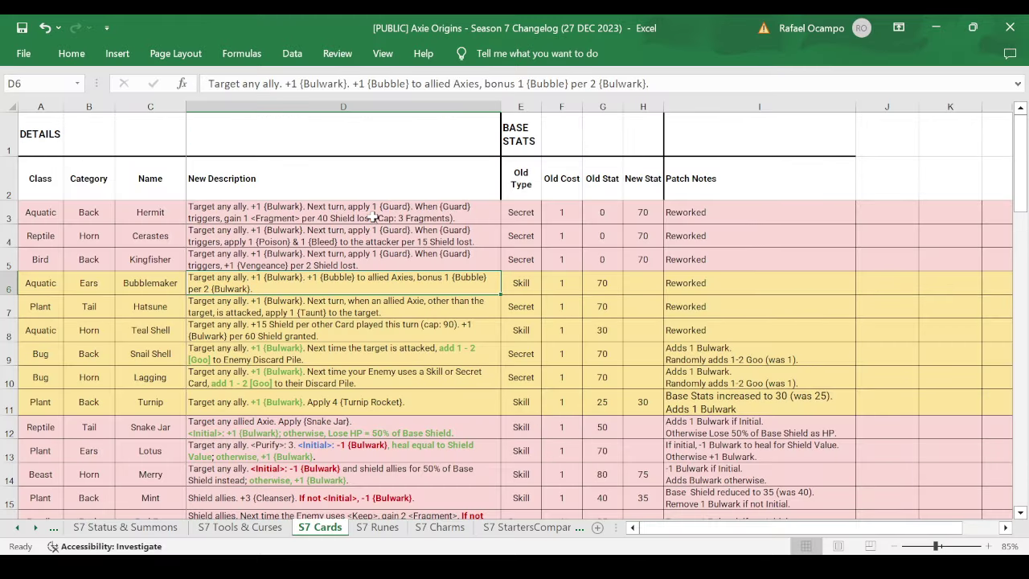
pyautogui.scroll(3, 372, 217)
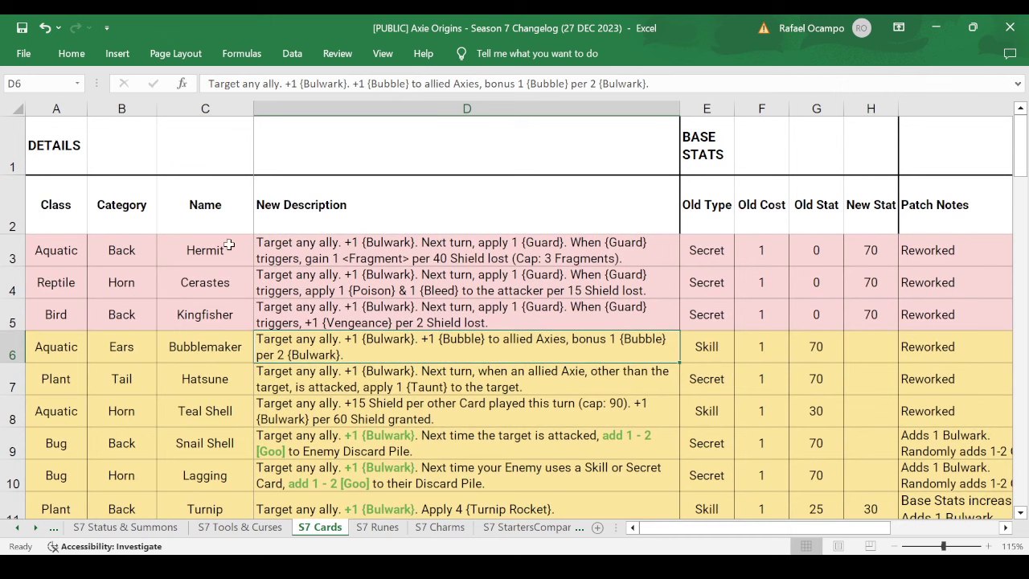
pyautogui.moveTo(229, 244); pyautogui.dragTo(229, 310)
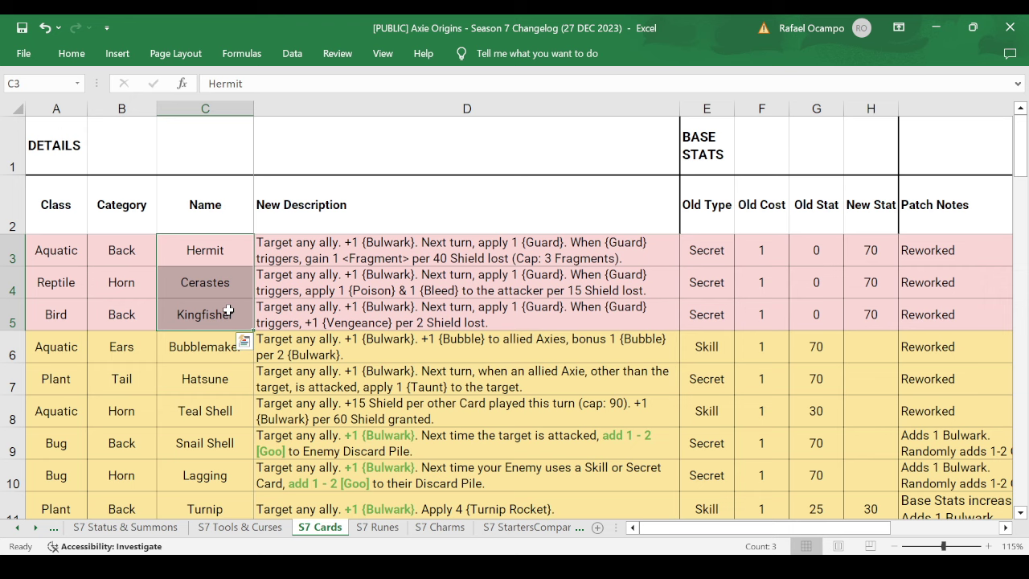
pyautogui.scroll(-1, 228, 310)
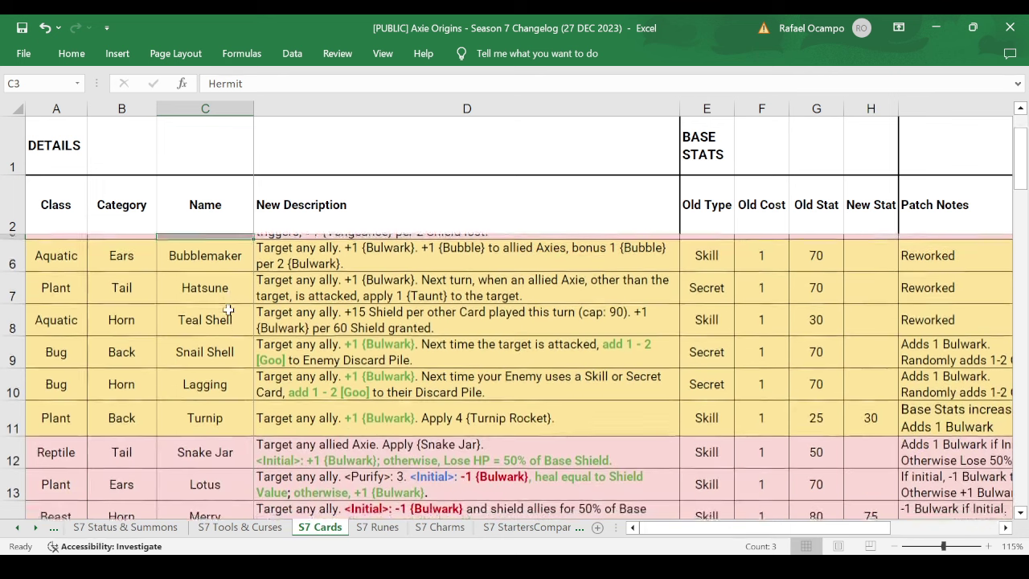
pyautogui.scroll(1, 228, 310)
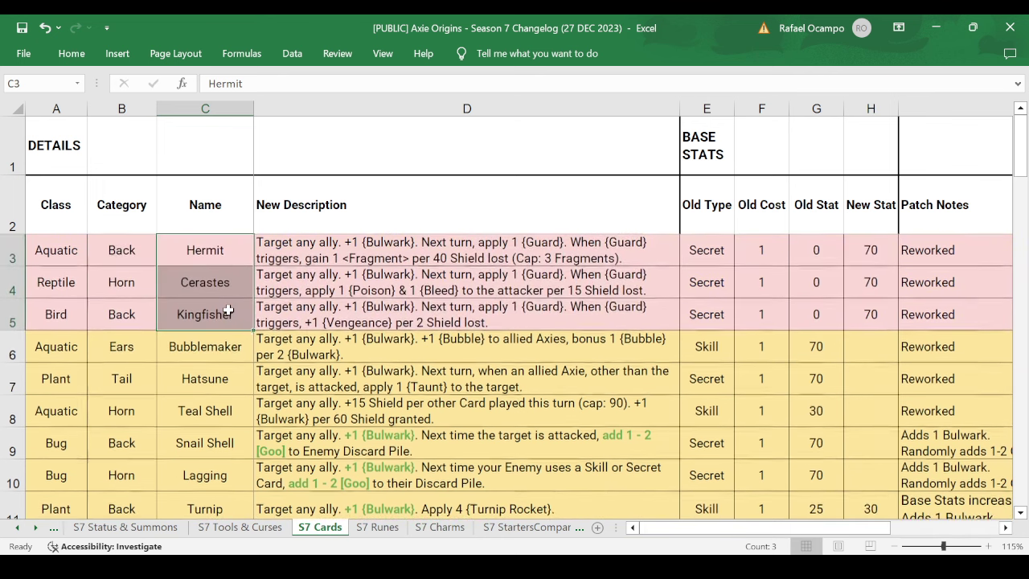
# Read the new descriptions of the Bubblemaker and Hatsune cards.
pyautogui.click(229, 341)
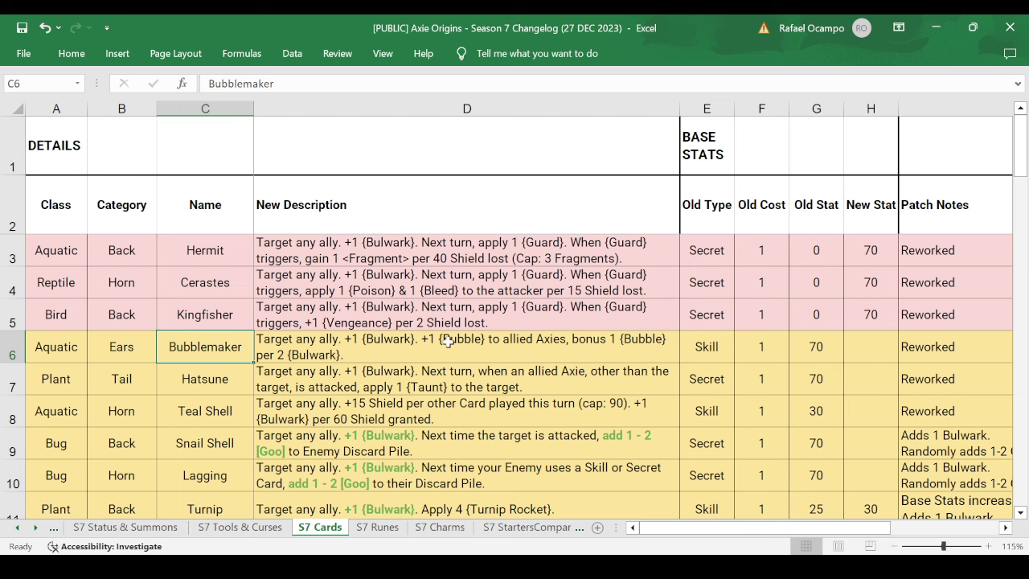
pyautogui.click(447, 340)
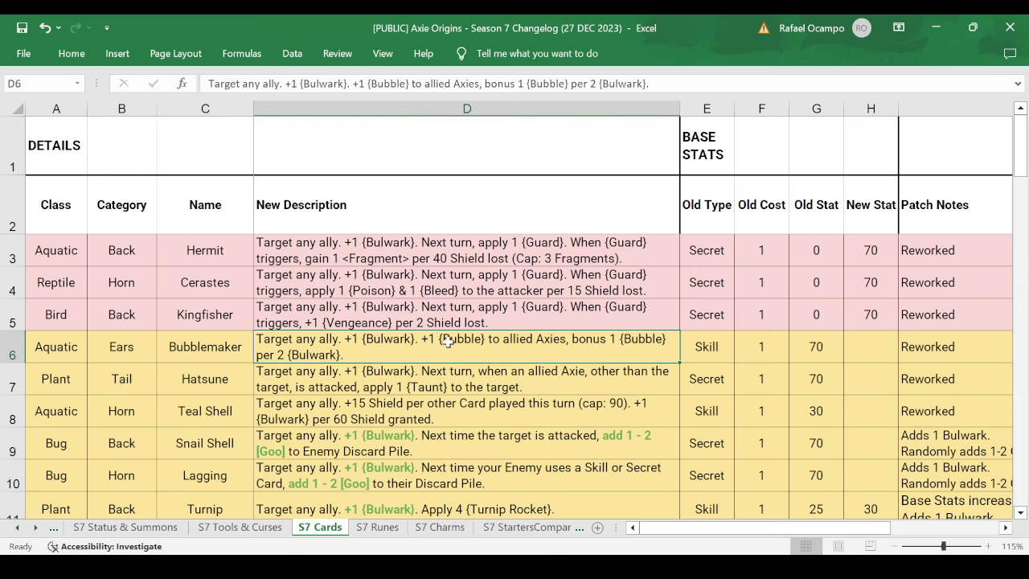
pyautogui.click(231, 344)
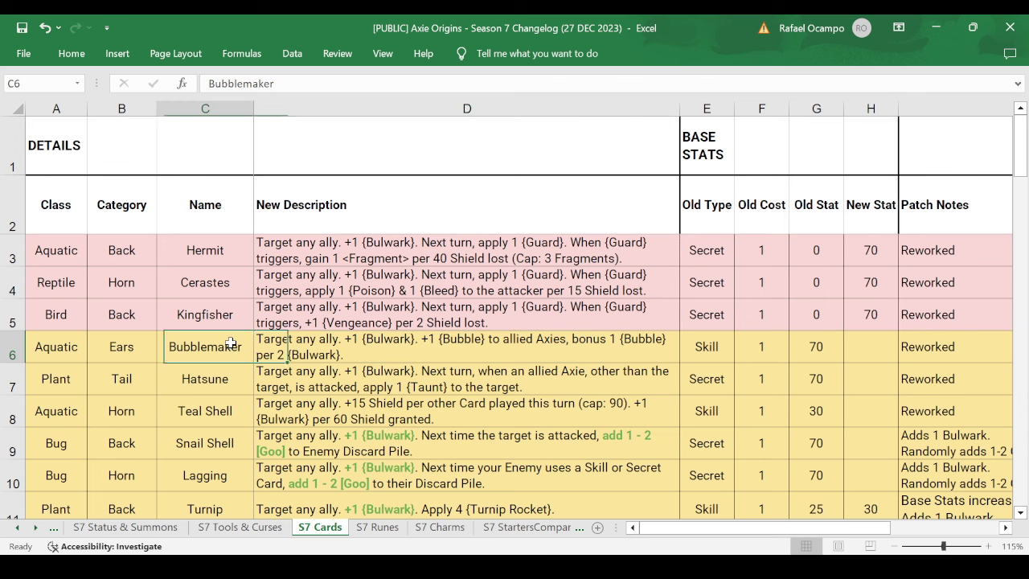
pyautogui.click(333, 338)
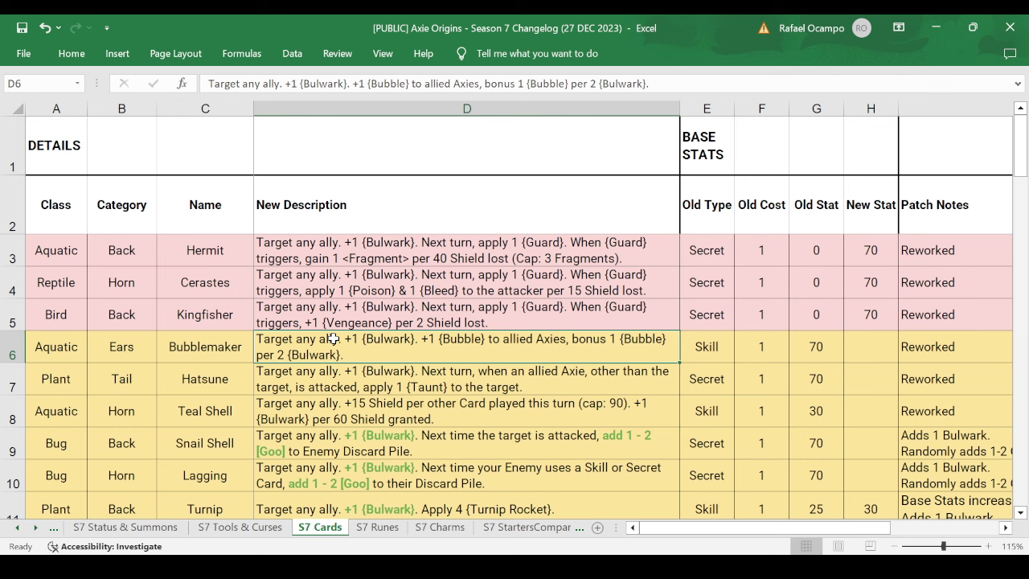
pyautogui.click(332, 376)
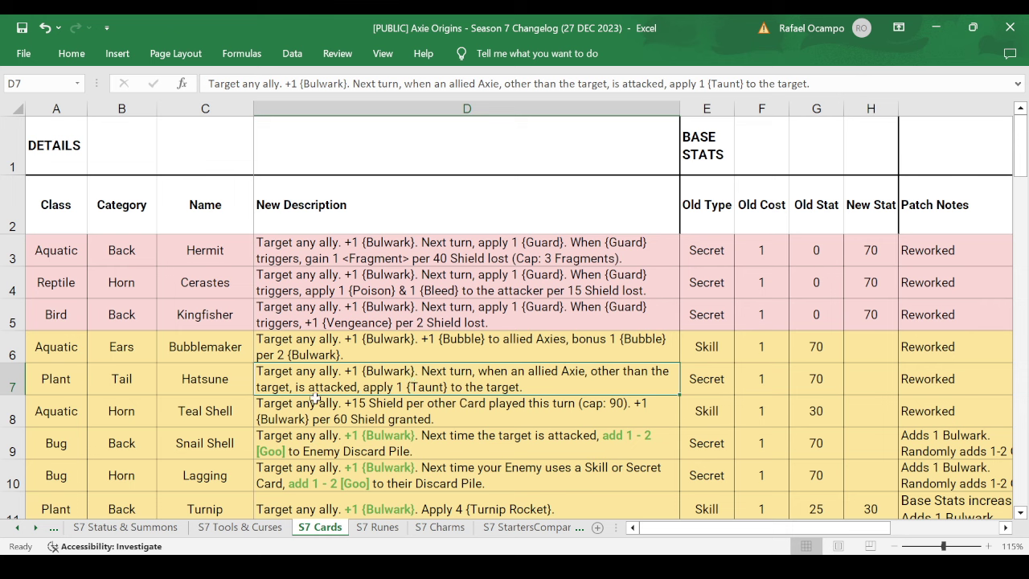
# Examine the Teal Shell card's new description together with its old base stat.
pyautogui.click(235, 410)
pyautogui.click(365, 418)
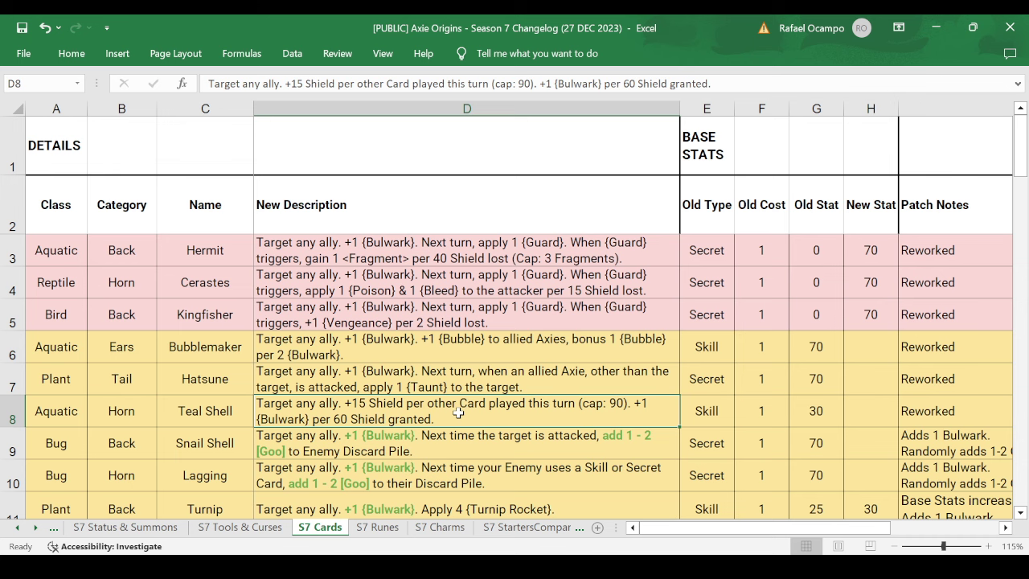
pyautogui.click(815, 413)
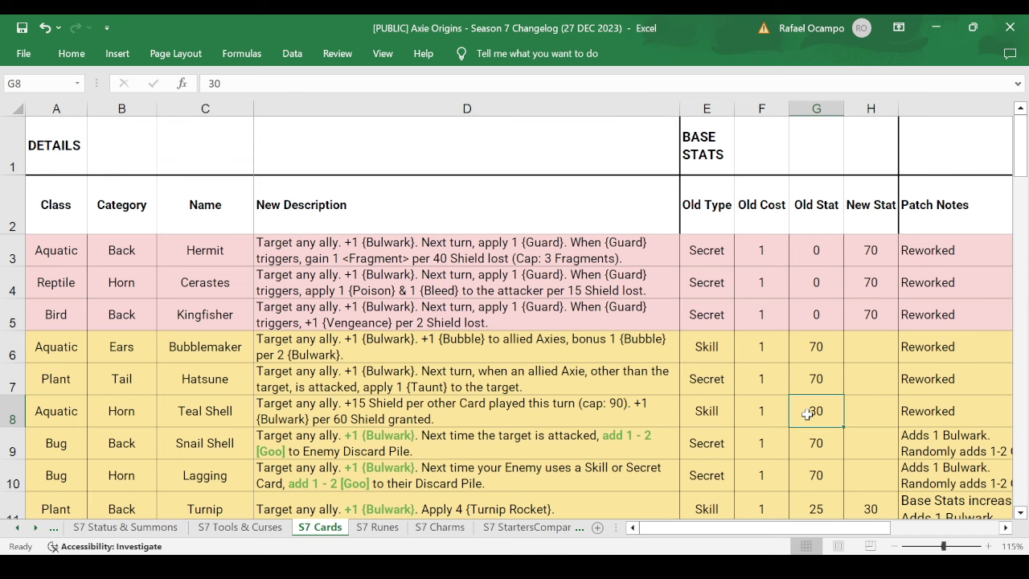
pyautogui.click(638, 411)
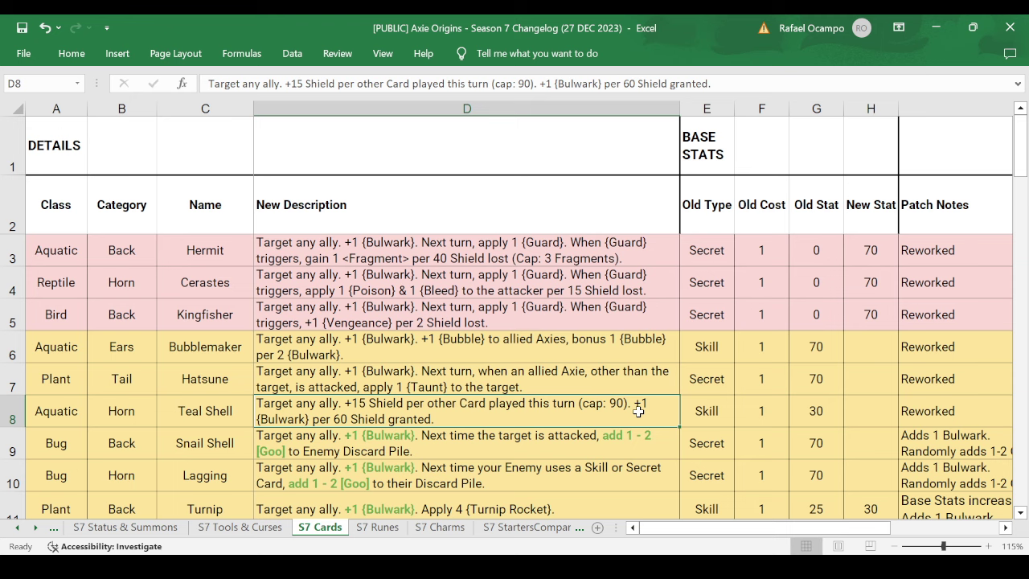
pyautogui.click(816, 410)
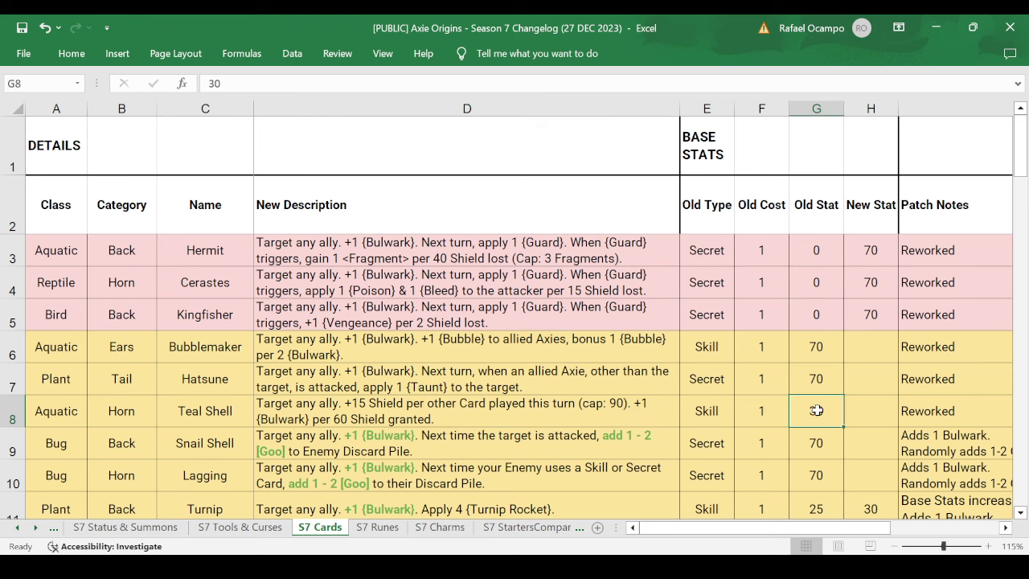
pyautogui.click(232, 401)
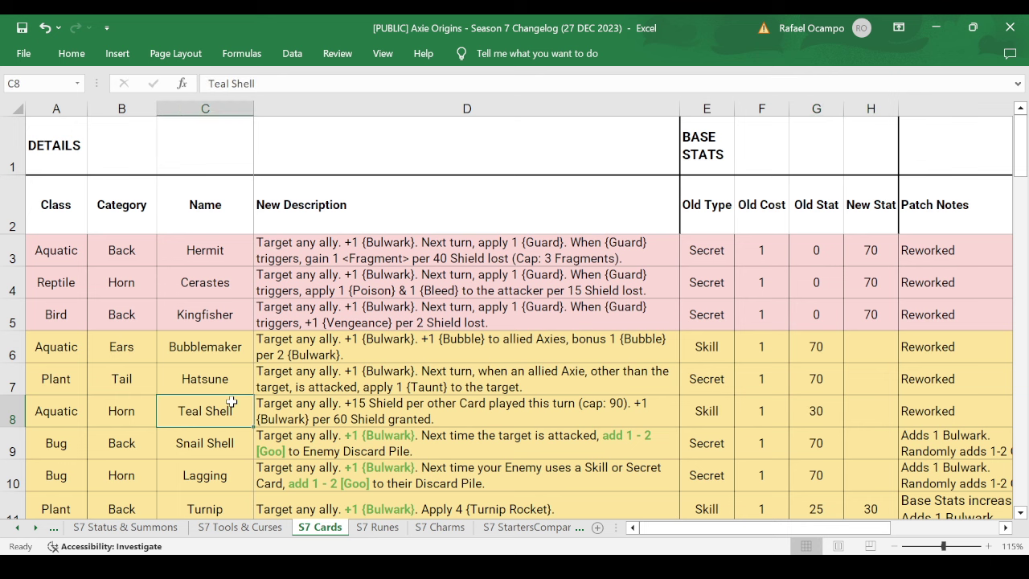
pyautogui.click(403, 408)
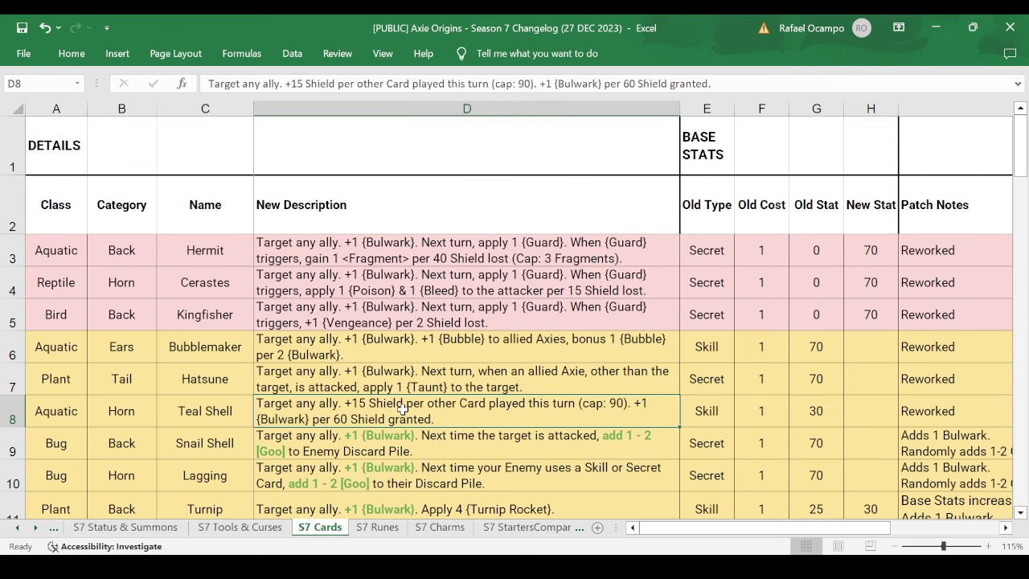
pyautogui.click(206, 409)
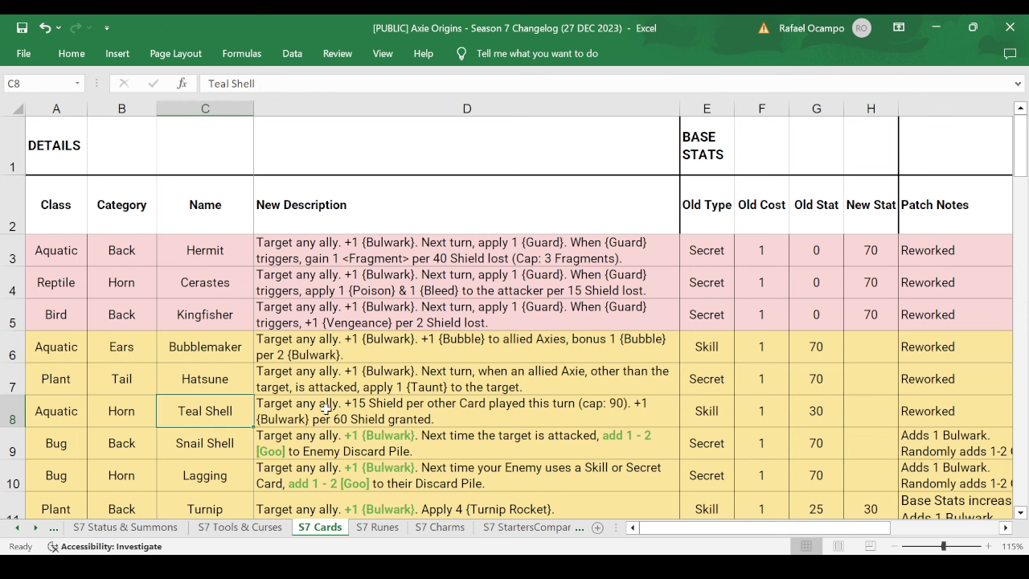
pyautogui.click(325, 409)
pyautogui.click(814, 406)
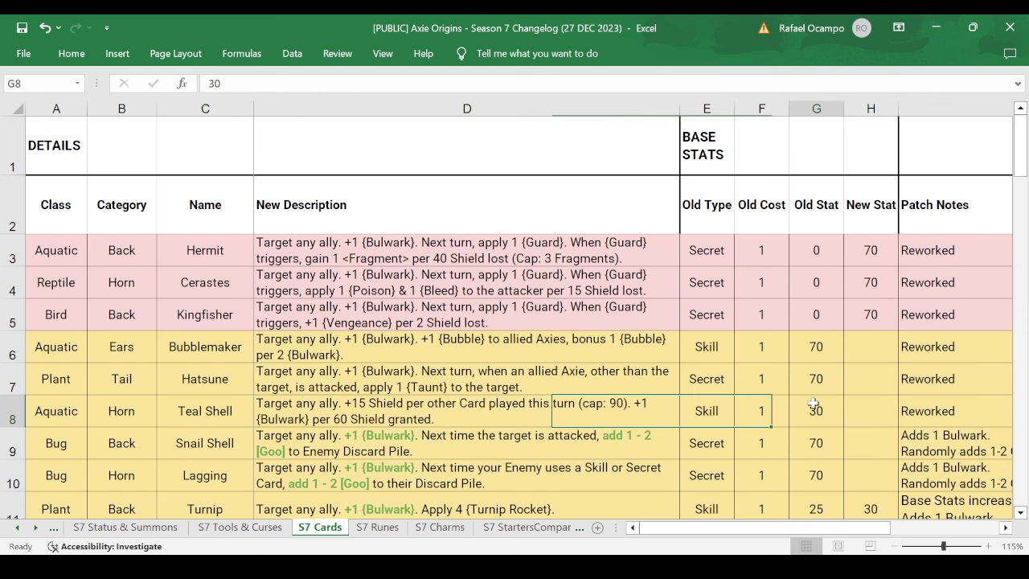
pyautogui.click(517, 404)
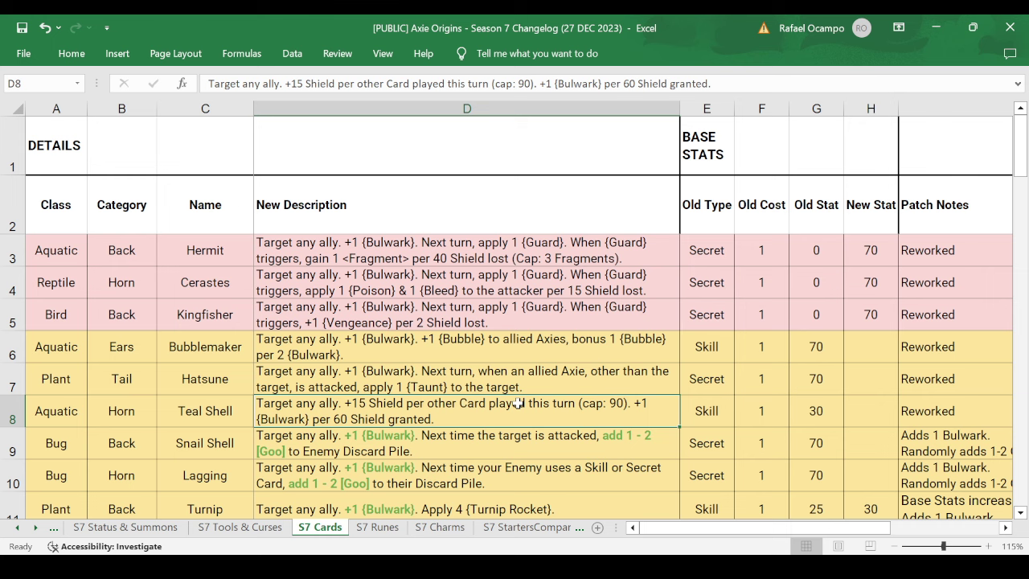
# Compare the Snail Shell and Lagging cards by their names and new descriptions.
pyautogui.scroll(-1, 517, 404)
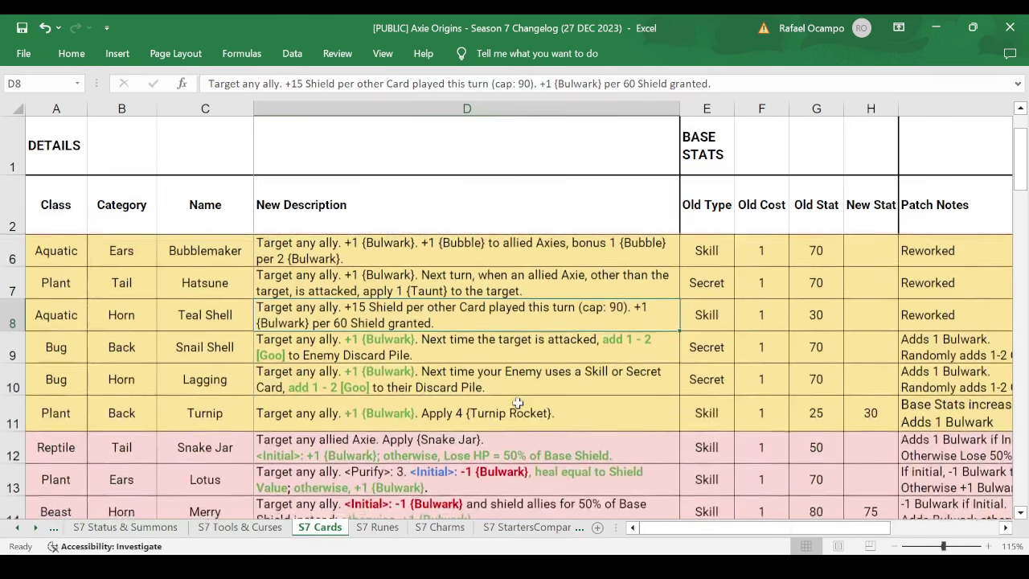
pyautogui.click(218, 340)
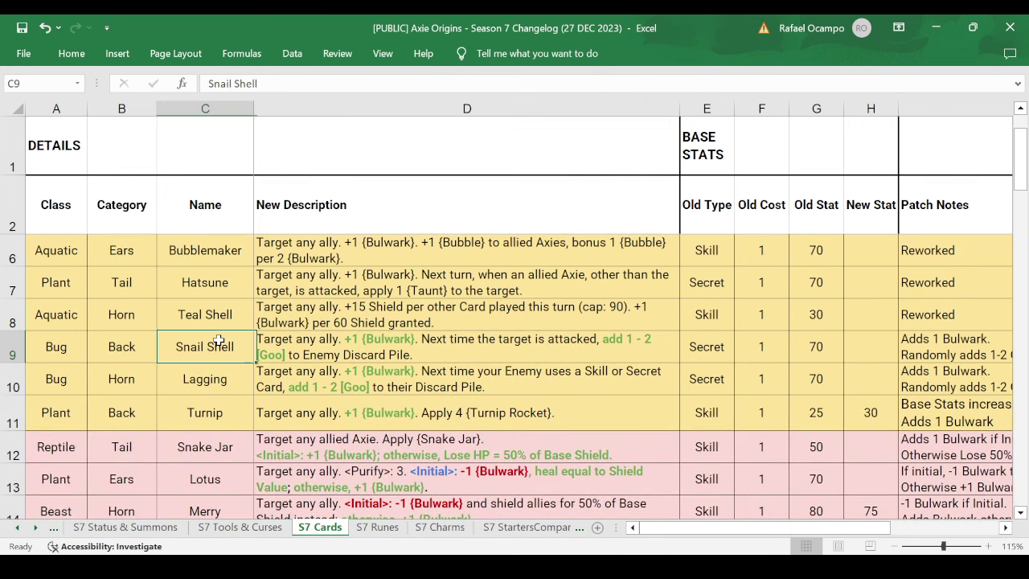
pyautogui.click(210, 387)
pyautogui.click(219, 347)
pyautogui.click(217, 374)
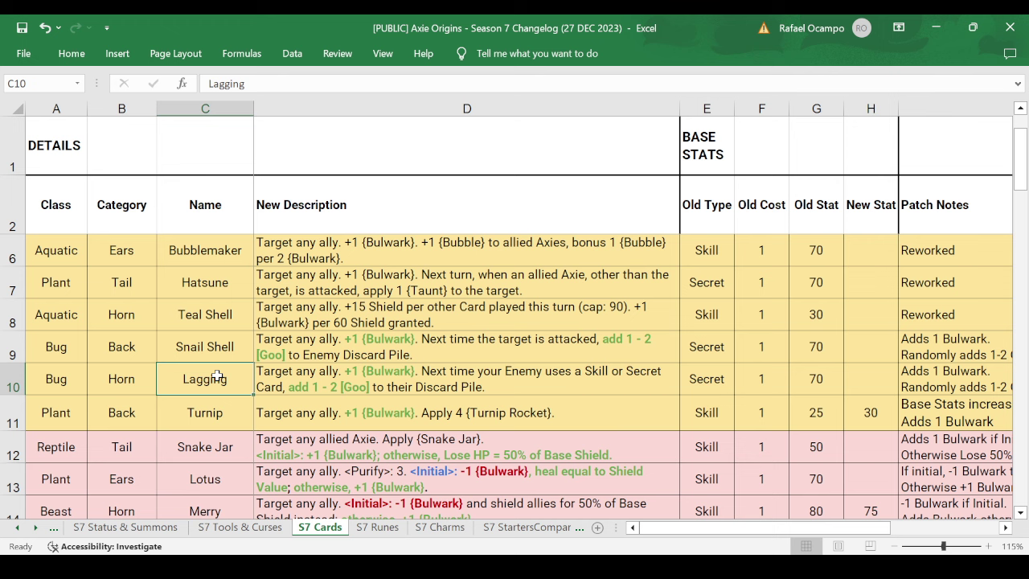
pyautogui.click(427, 359)
pyautogui.click(426, 377)
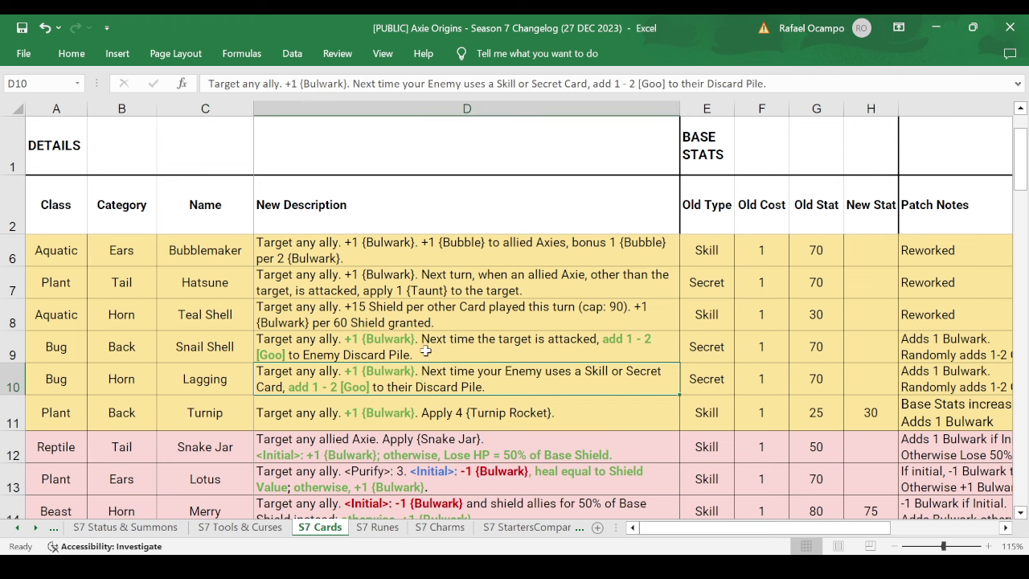
pyautogui.click(425, 351)
pyautogui.click(425, 371)
pyautogui.click(425, 355)
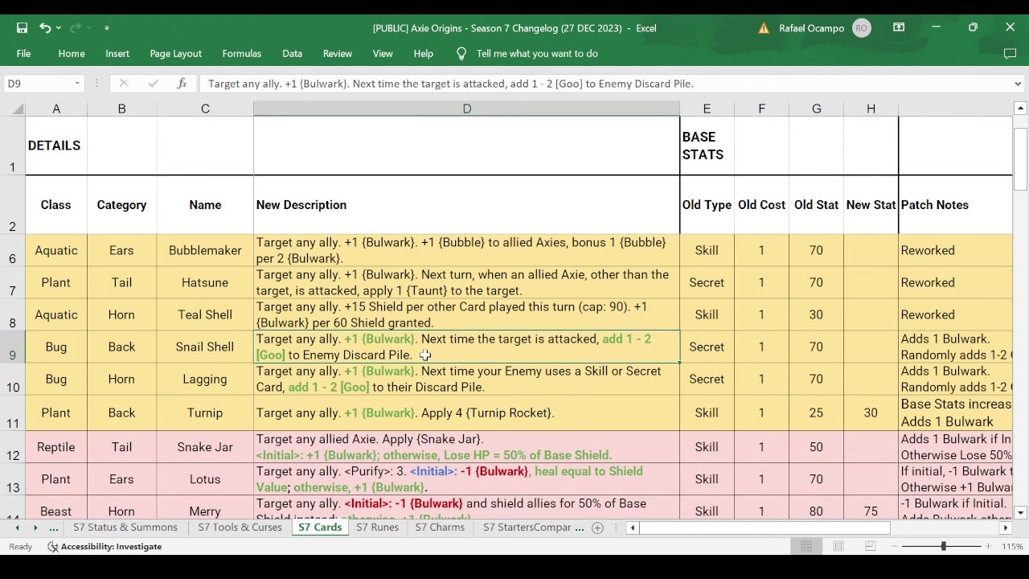
pyautogui.click(420, 375)
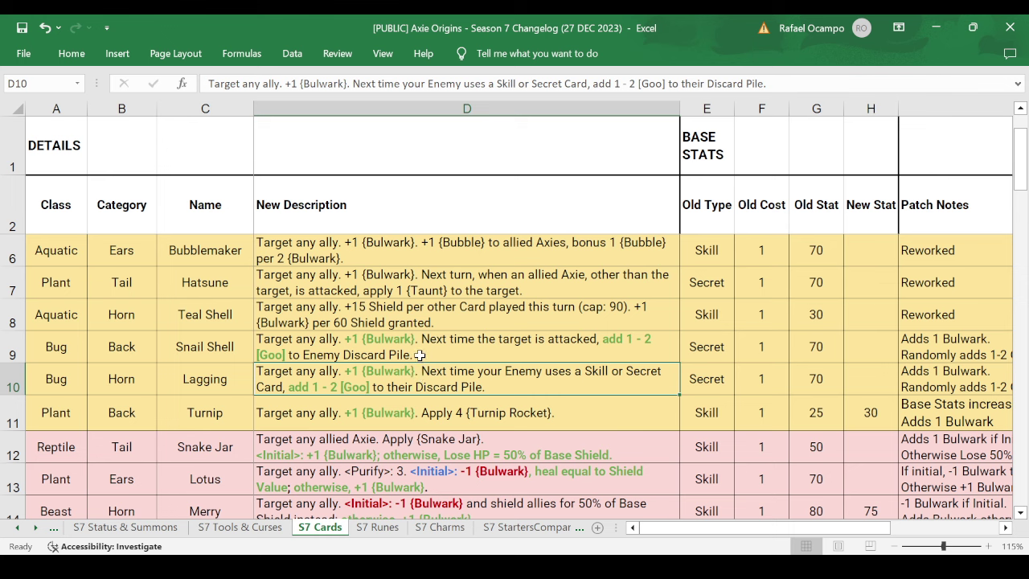
pyautogui.click(419, 355)
pyautogui.click(415, 373)
pyautogui.click(238, 346)
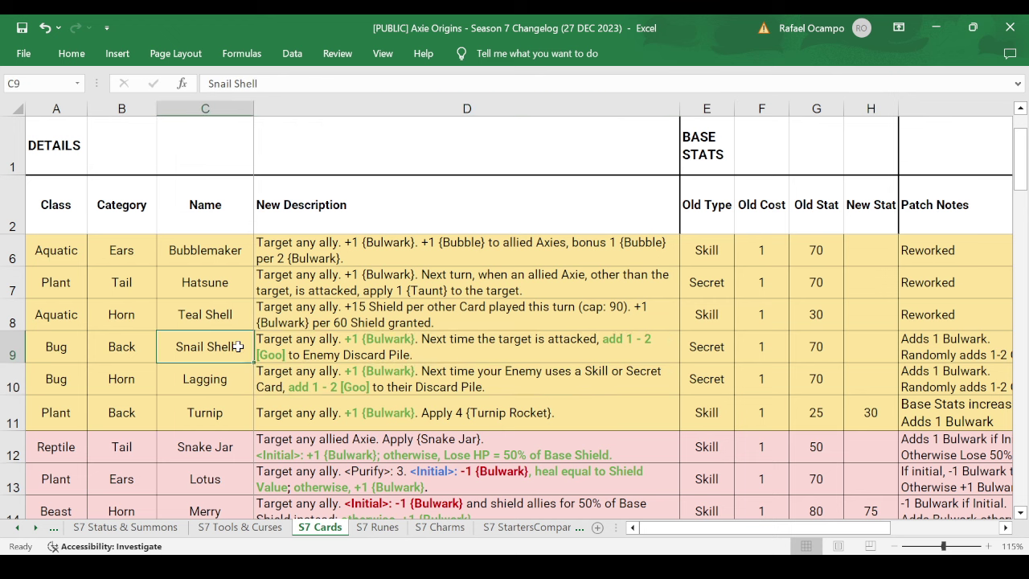
pyautogui.click(235, 375)
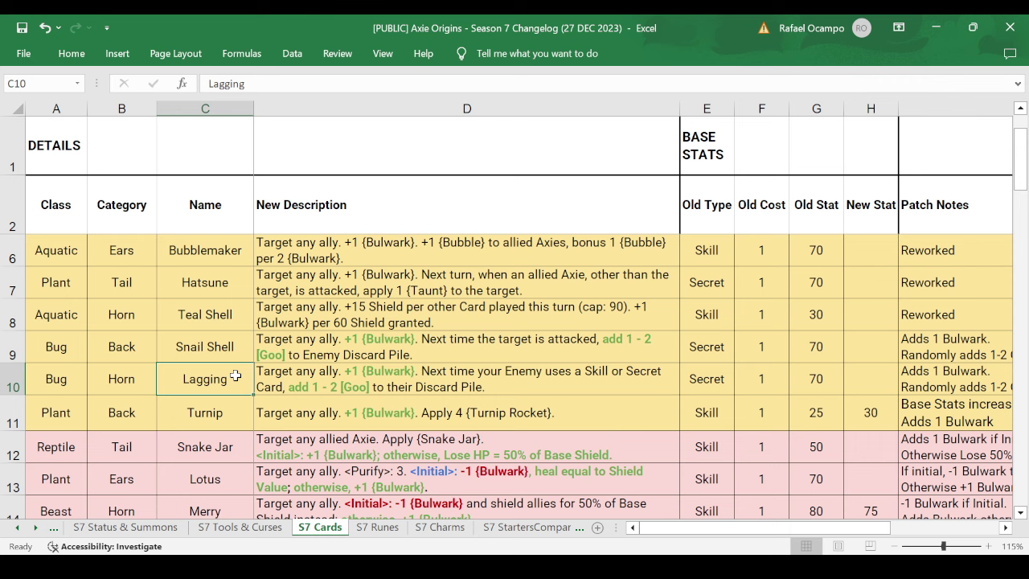
pyautogui.click(382, 379)
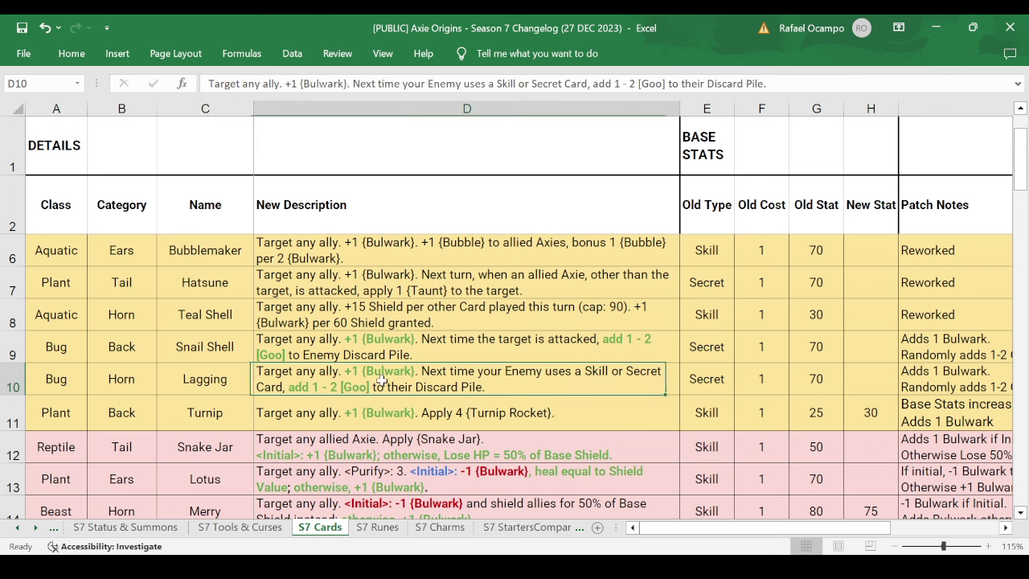
pyautogui.click(382, 354)
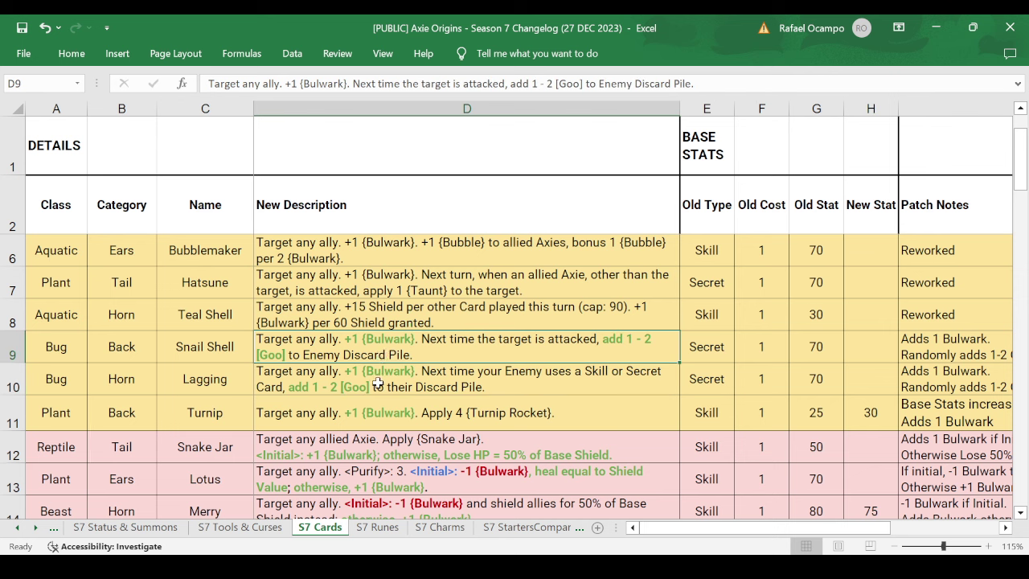
pyautogui.click(378, 380)
pyautogui.click(377, 348)
# Zoom the sheet out to 100% and examine the Turnip card's new description and patch notes.
pyautogui.keyDown('ctrl'); pyautogui.scroll(-1, 378, 347); pyautogui.keyUp('ctrl')
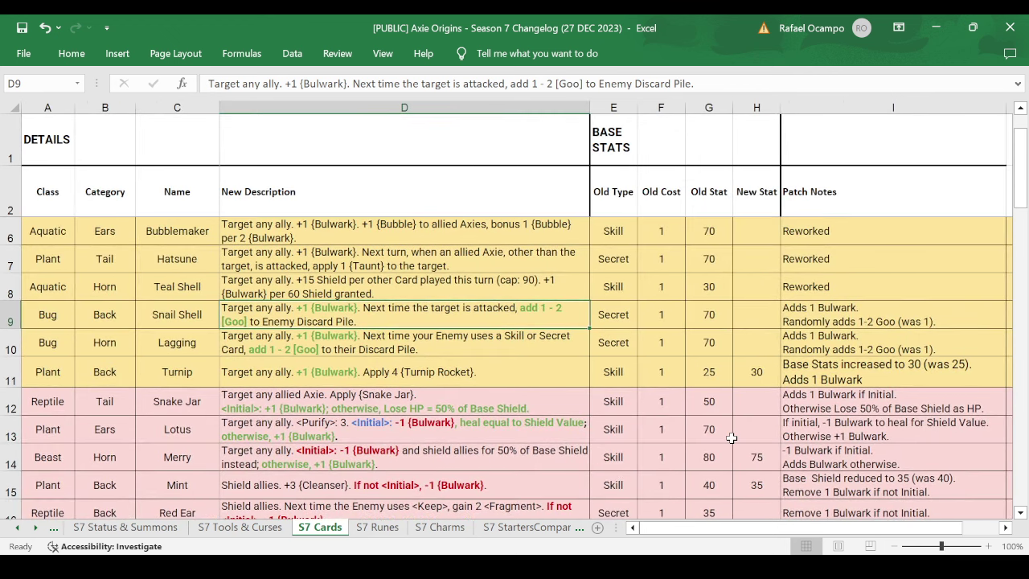
pyautogui.click(813, 371)
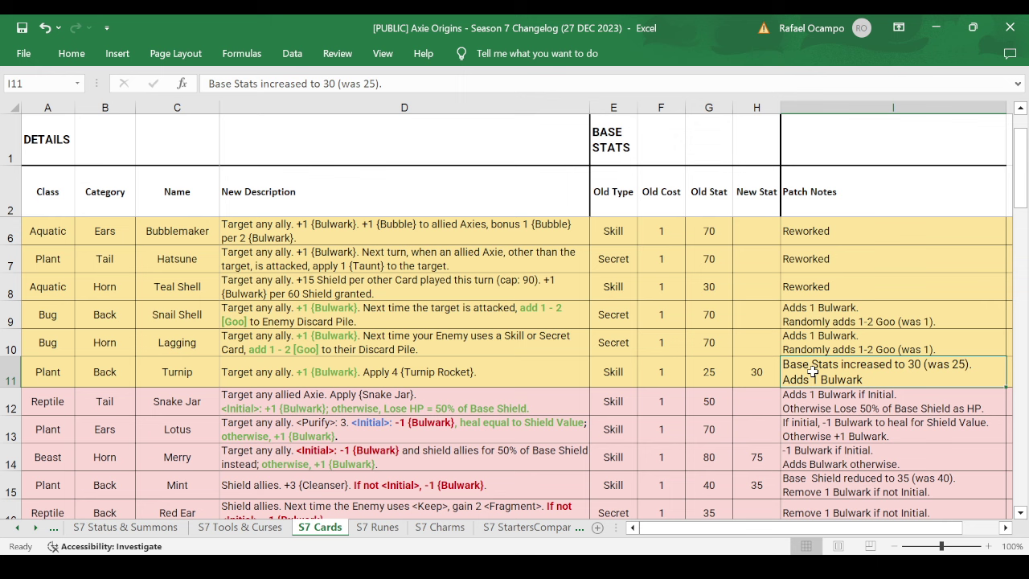
pyautogui.click(433, 358)
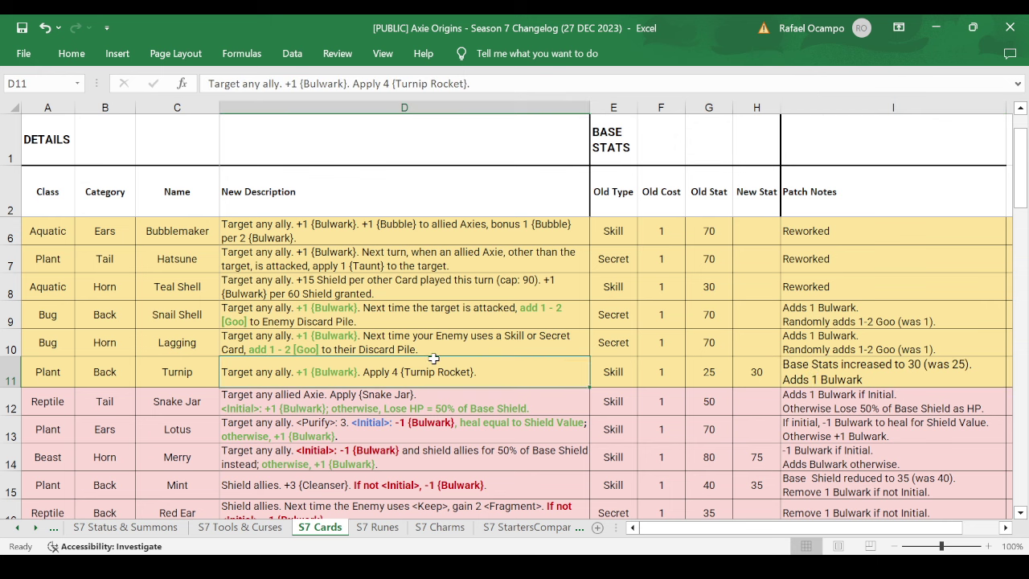
pyautogui.click(882, 372)
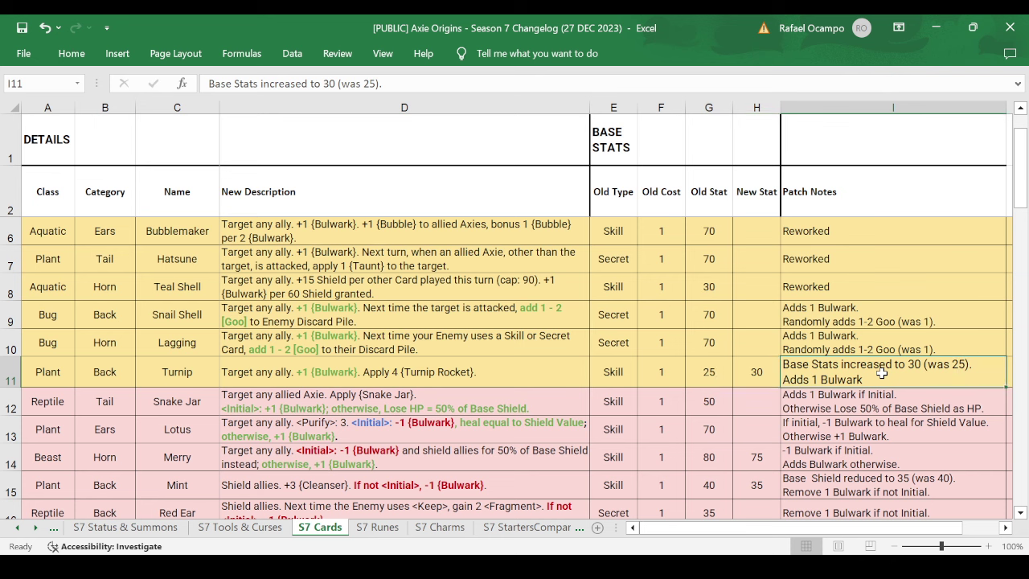
# Highlight the new descriptions of the cards from Snake Jar through Thorny Caterpillar to review them as a group.
pyautogui.click(513, 372)
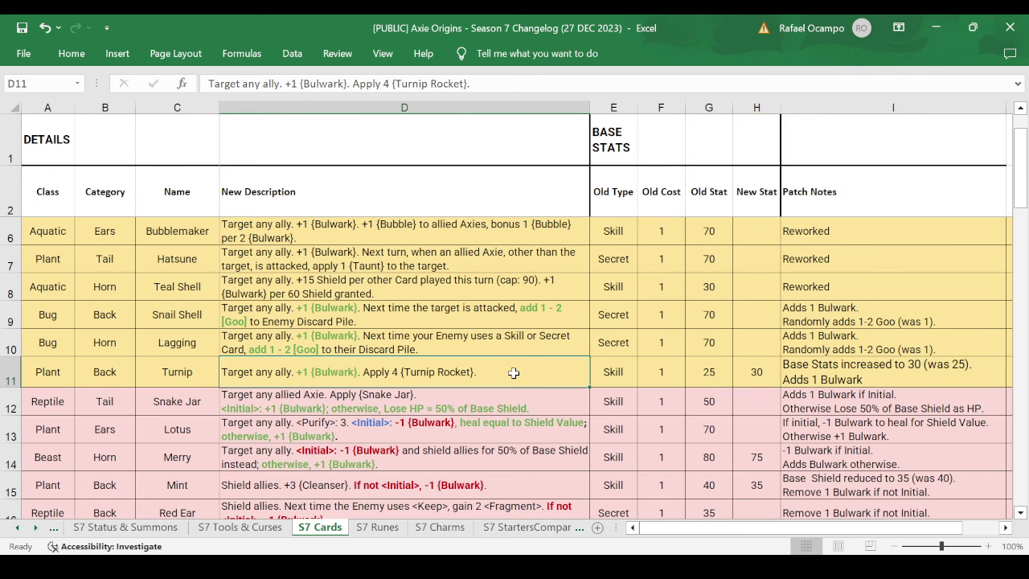
pyautogui.scroll(-1, 513, 372)
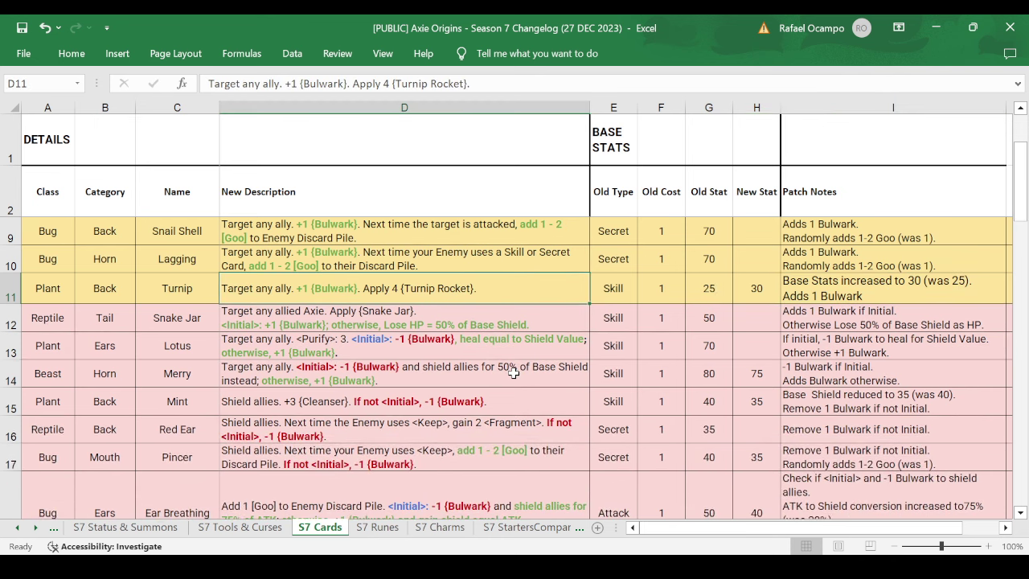
pyautogui.scroll(-1, 513, 372)
pyautogui.scroll(1, 514, 372)
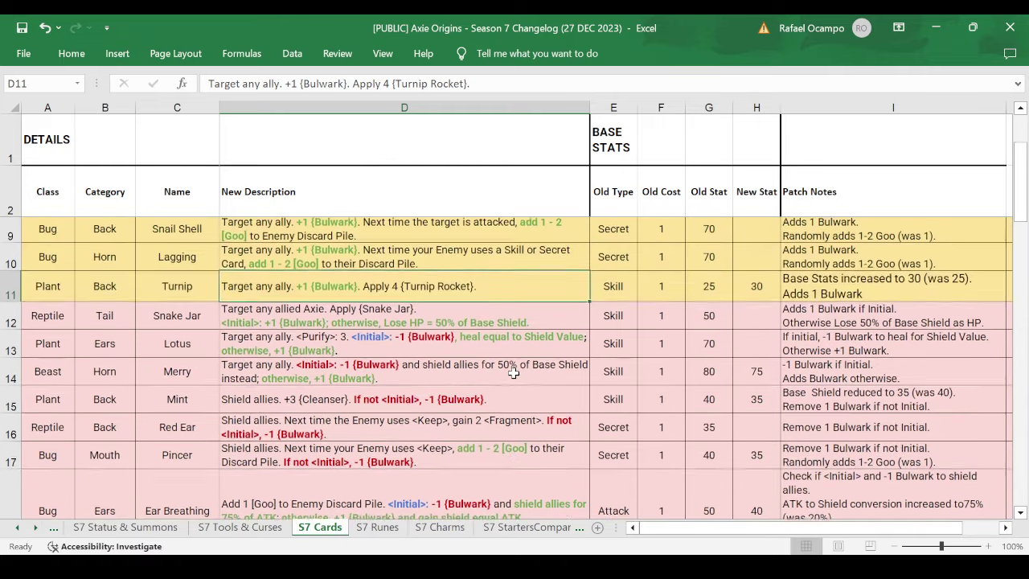
pyautogui.scroll(-1, 513, 372)
pyautogui.moveTo(519, 237); pyautogui.dragTo(519, 478)
pyautogui.scroll(1, 519, 397)
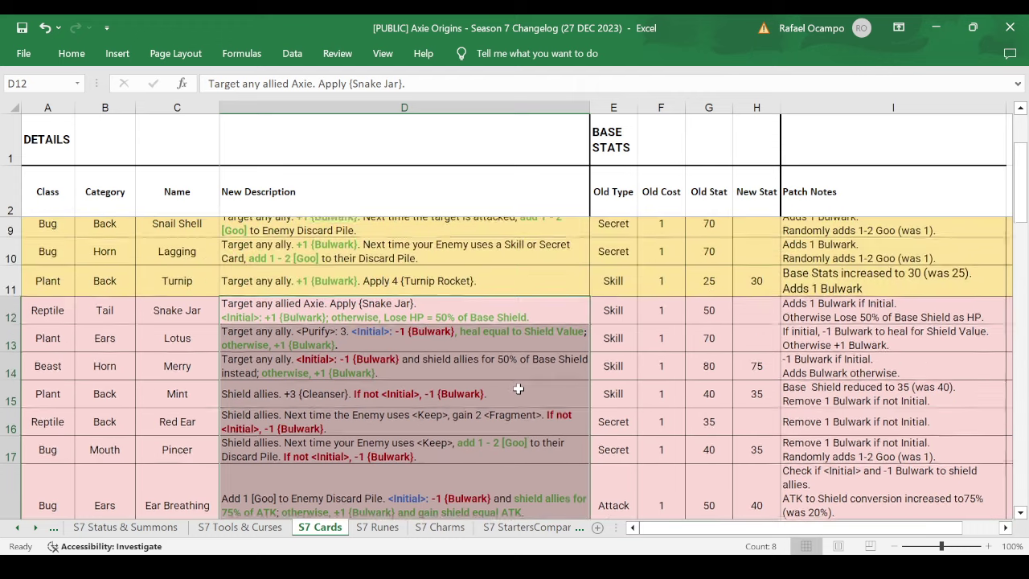
pyautogui.scroll(-1, 518, 397)
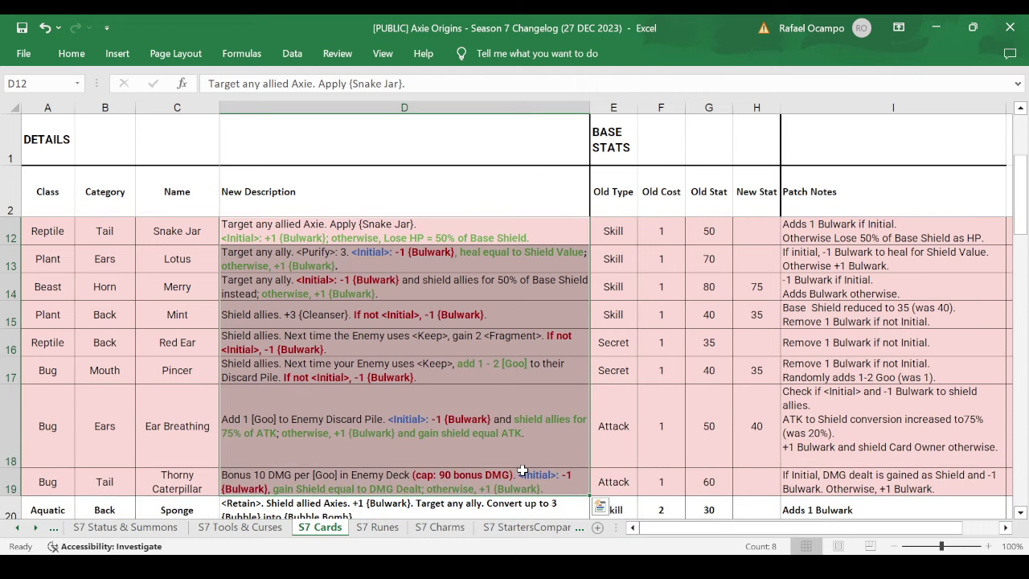
# Switch to the Book1 workbook with the Initial versus not Initial comparison table and select cell A11 below it.
pyautogui.moveTo(651, 566)
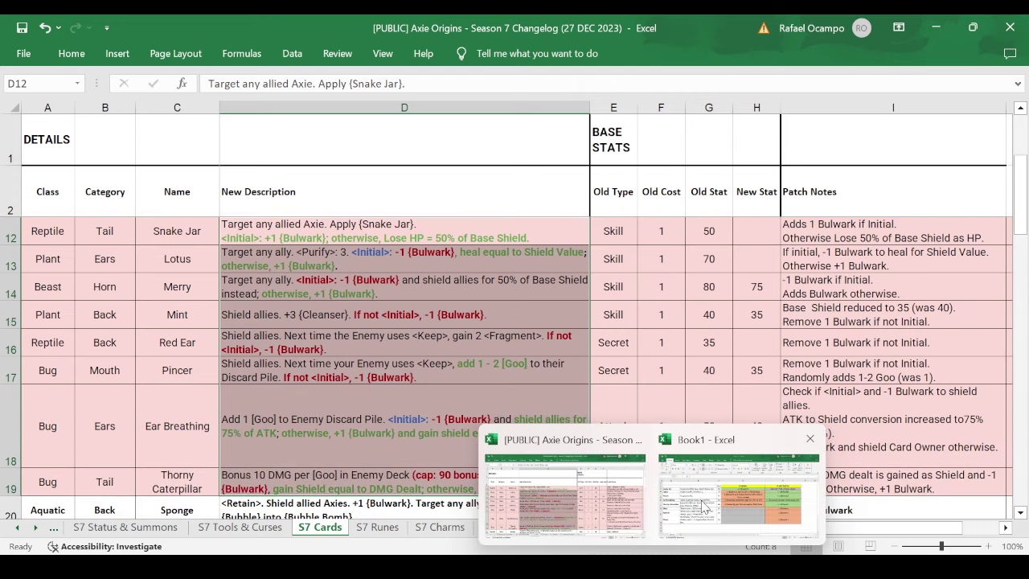
pyautogui.click(701, 505)
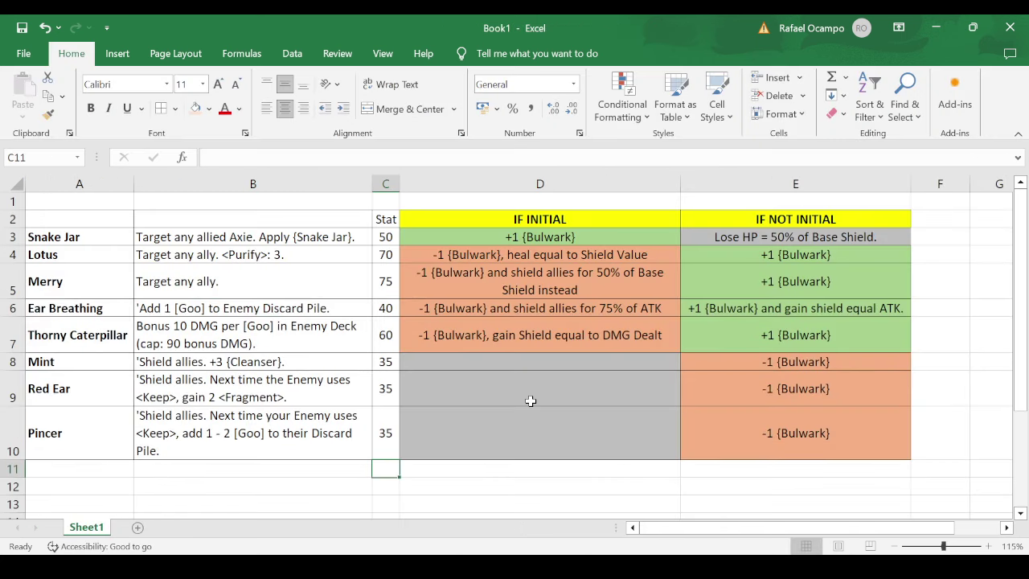
pyautogui.press('Left')
pyautogui.press('Left')
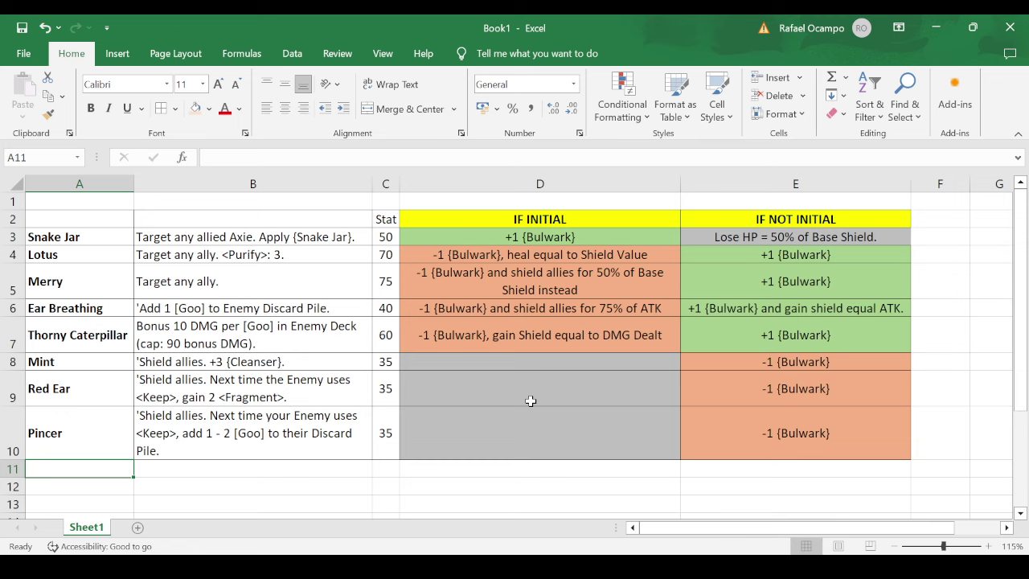
# Examine the Snake Jar row's description and stat, comparing its Initial effect with its not Initial effect.
pyautogui.click(305, 239)
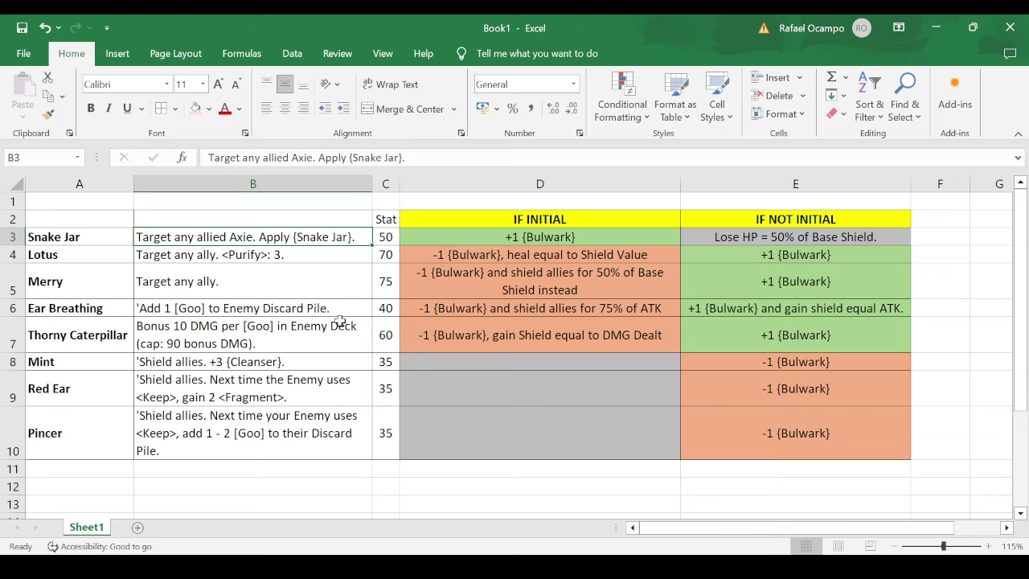
pyautogui.click(385, 240)
pyautogui.click(494, 237)
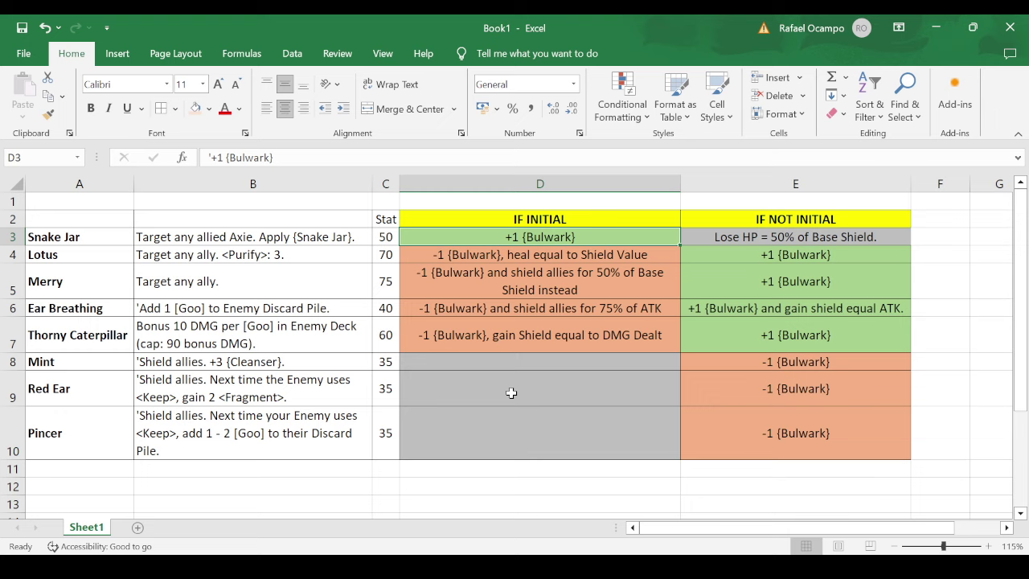
pyautogui.click(718, 238)
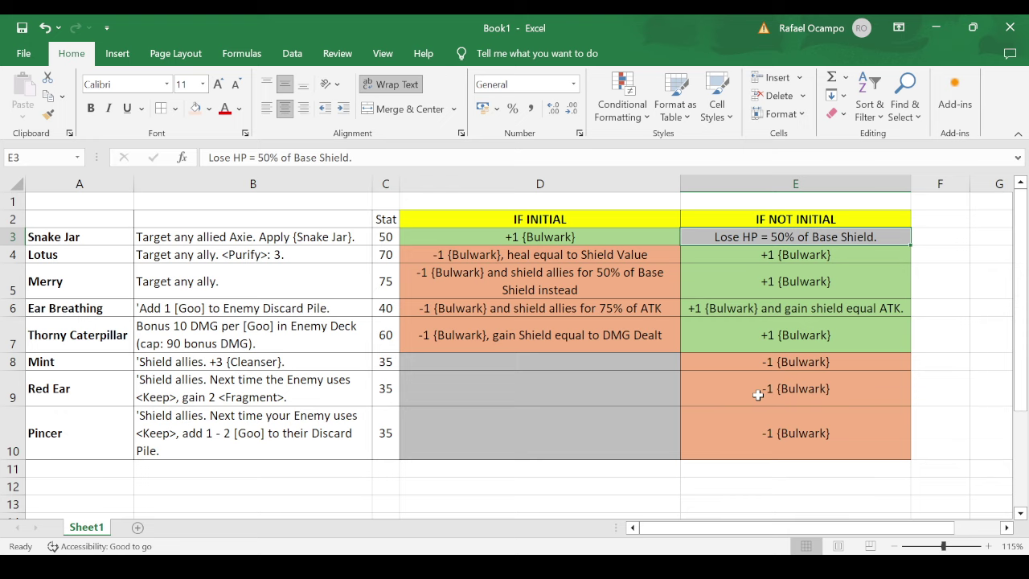
pyautogui.click(387, 240)
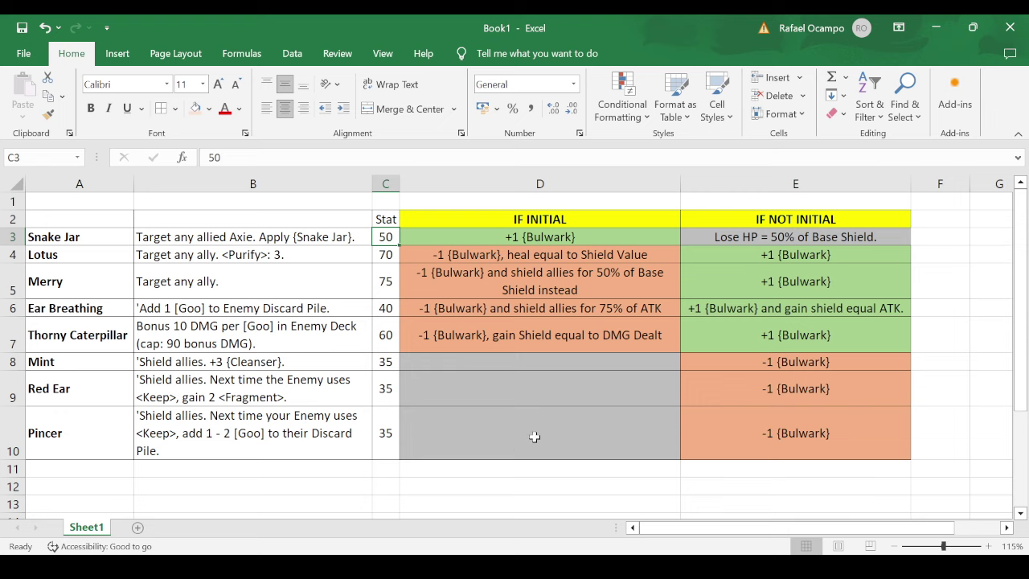
pyautogui.click(533, 236)
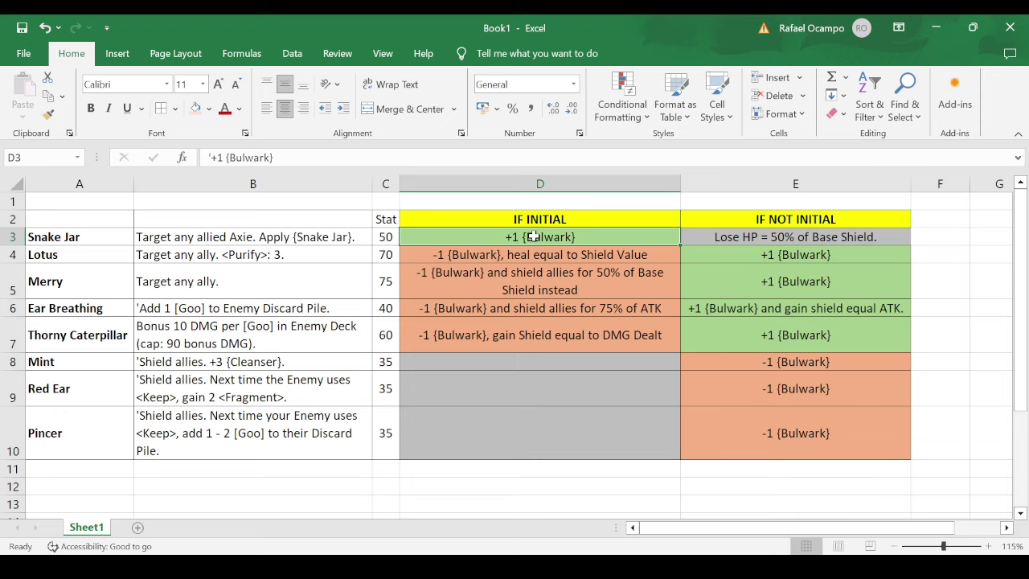
# Examine the Lotus row's description and stat, comparing its effects when Initial and when not Initial.
pyautogui.click(302, 256)
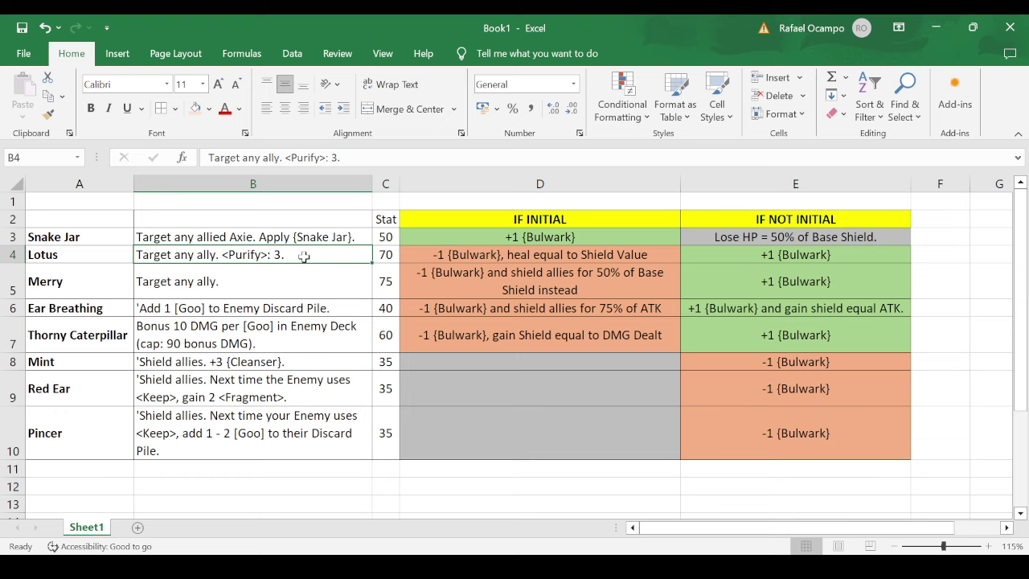
pyautogui.click(380, 255)
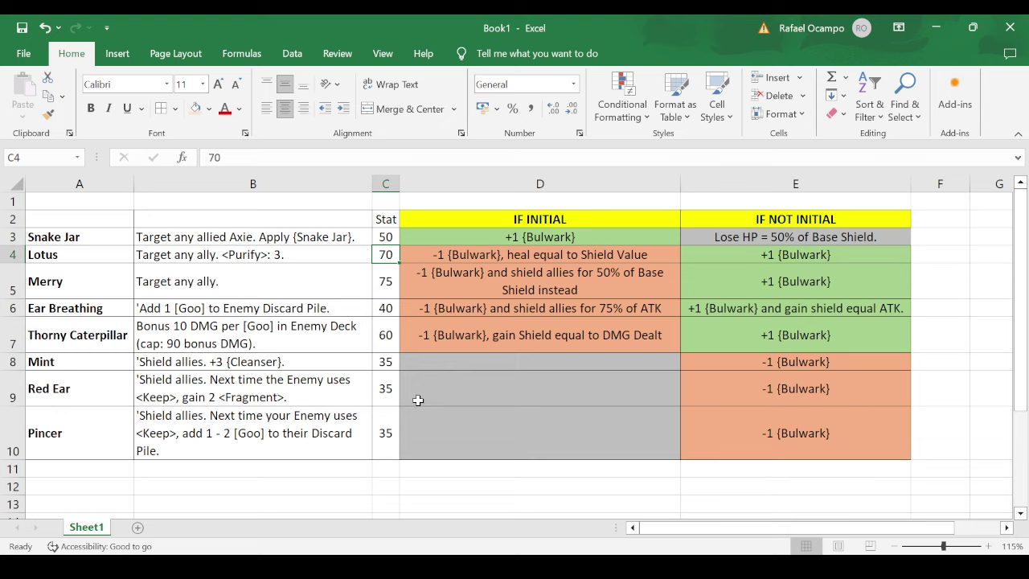
pyautogui.click(498, 257)
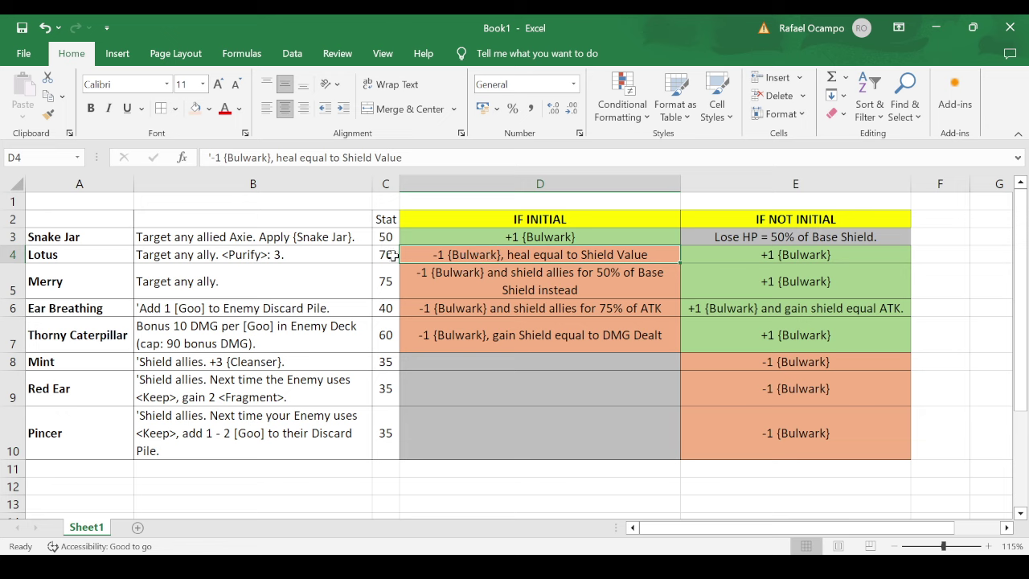
pyautogui.click(323, 254)
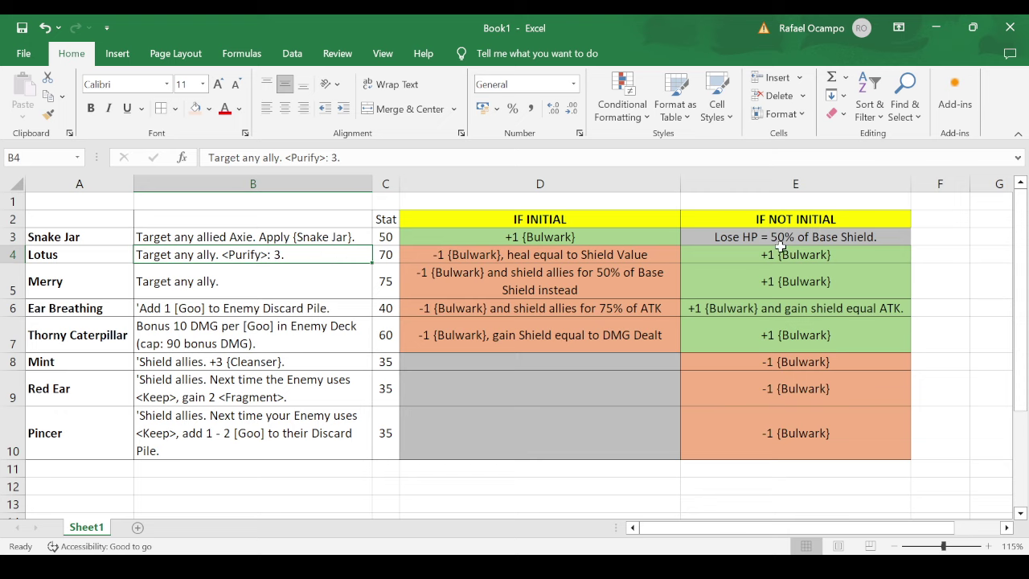
pyautogui.click(819, 258)
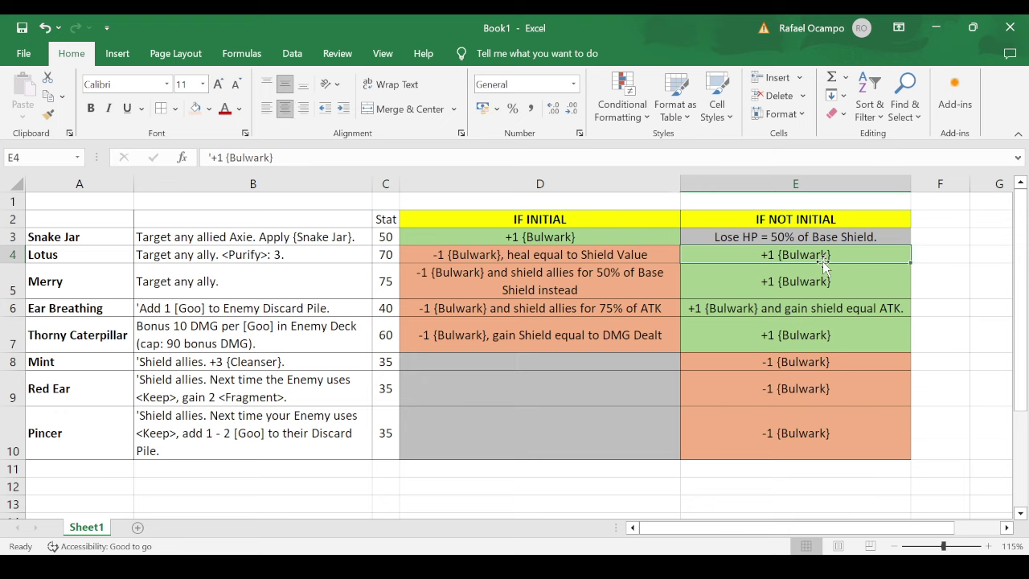
pyautogui.click(659, 254)
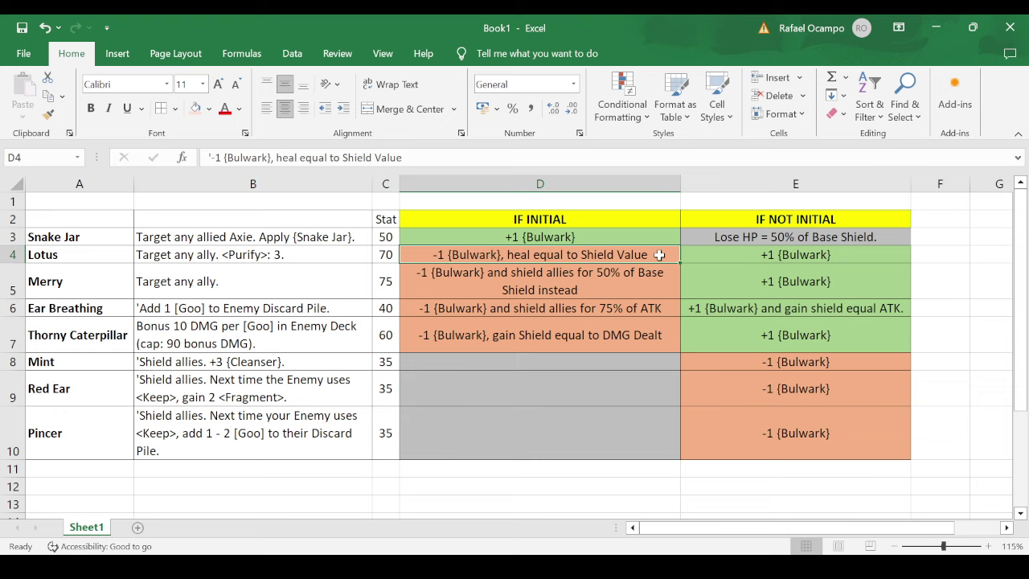
# Read across the Merry row from its description and stat to its Initial and not Initial effects.
pyautogui.click(272, 267)
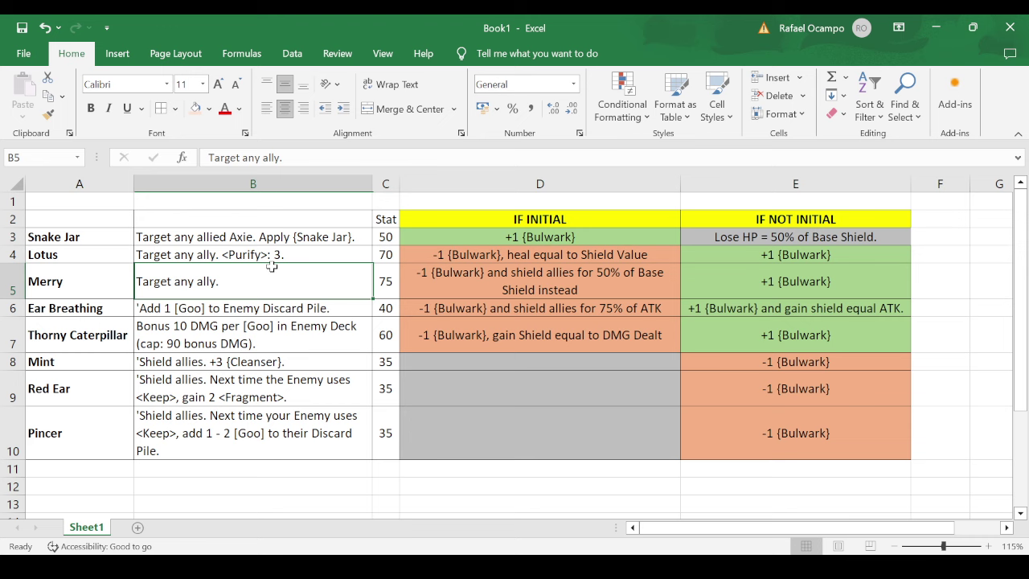
pyautogui.click(387, 269)
pyautogui.click(499, 280)
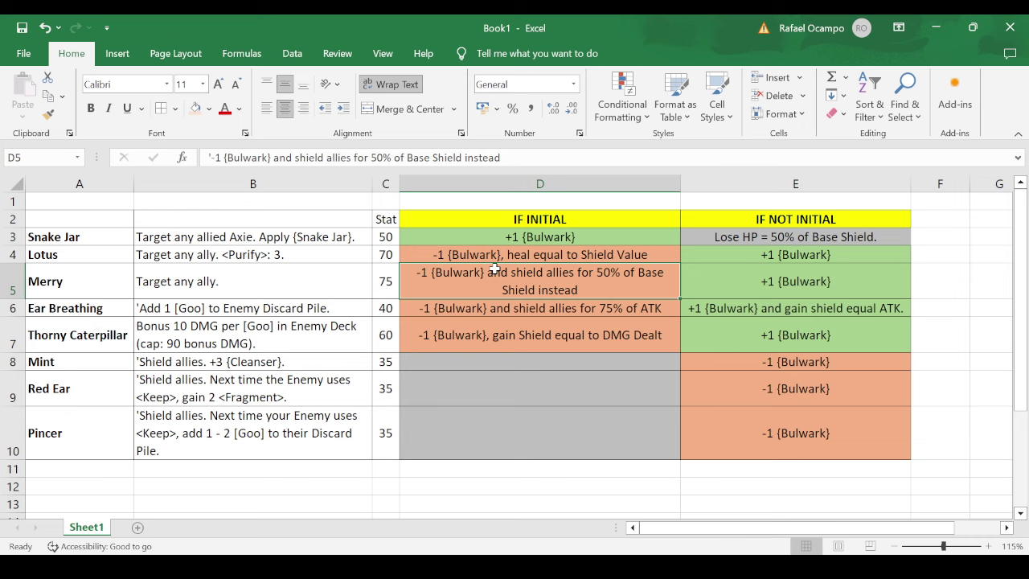
pyautogui.click(705, 270)
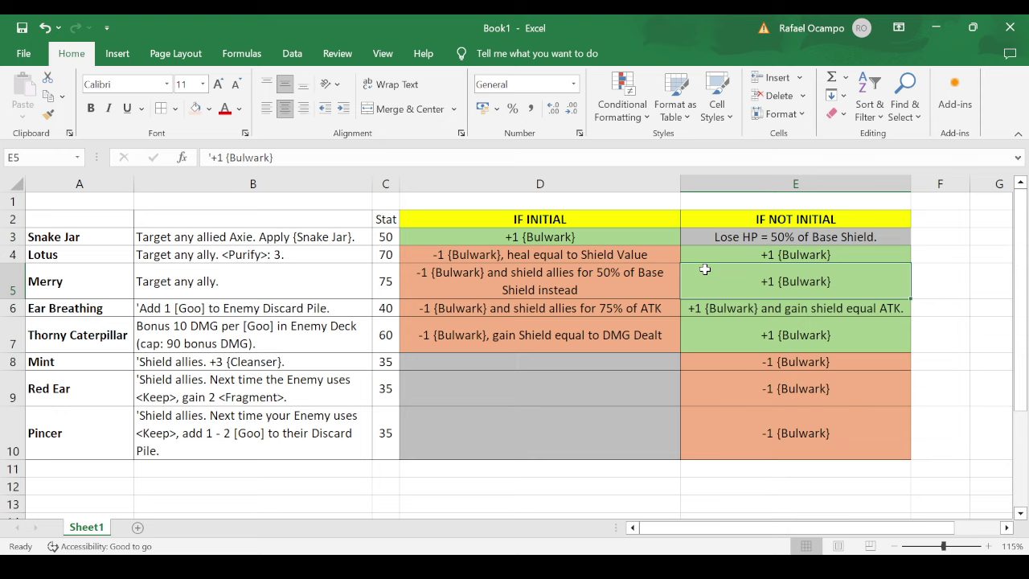
# Compare the names of the support cards Snake Jar, Lotus and Merry with Ear Breathing and Thorny Caterpillar.
pyautogui.click(103, 307)
pyautogui.click(83, 254)
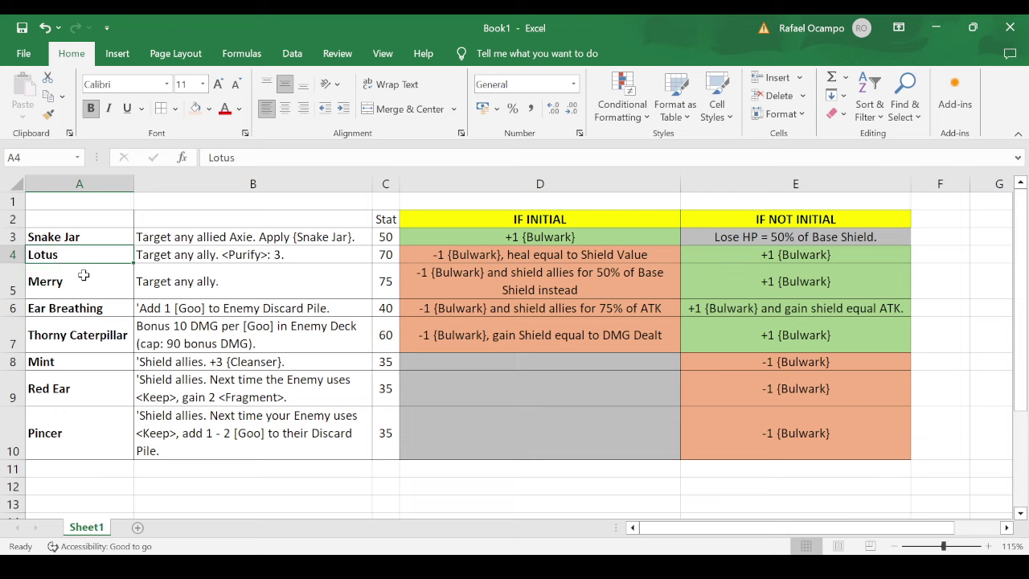
pyautogui.click(83, 270)
pyautogui.click(87, 240)
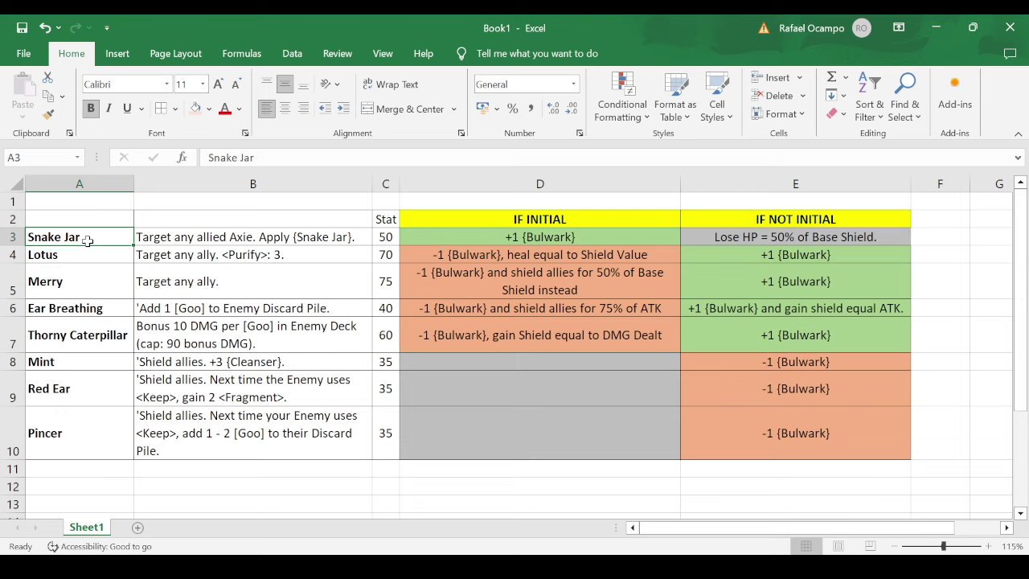
pyautogui.click(78, 307)
pyautogui.click(79, 330)
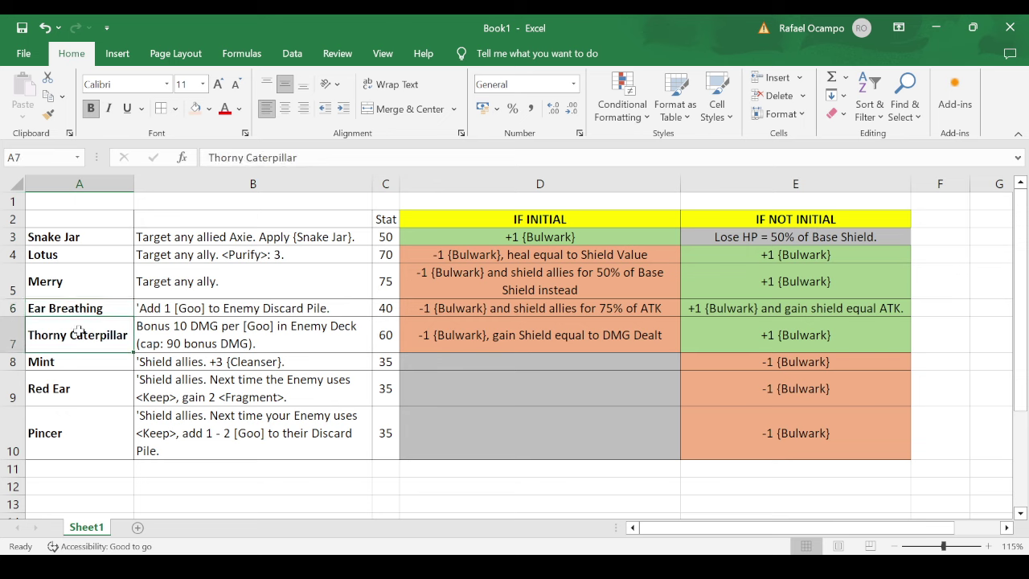
# Remove the stray leading apostrophe from the Ear Breathing description so it reads "Add 1 [Goo] to Enemy Discard Pile.".
pyautogui.click(163, 309)
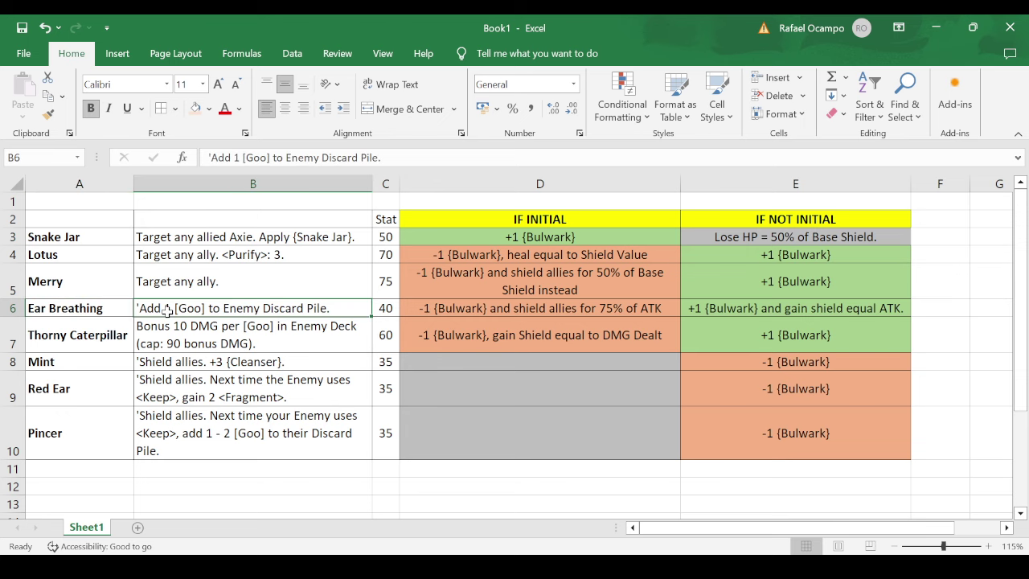
pyautogui.click(211, 158)
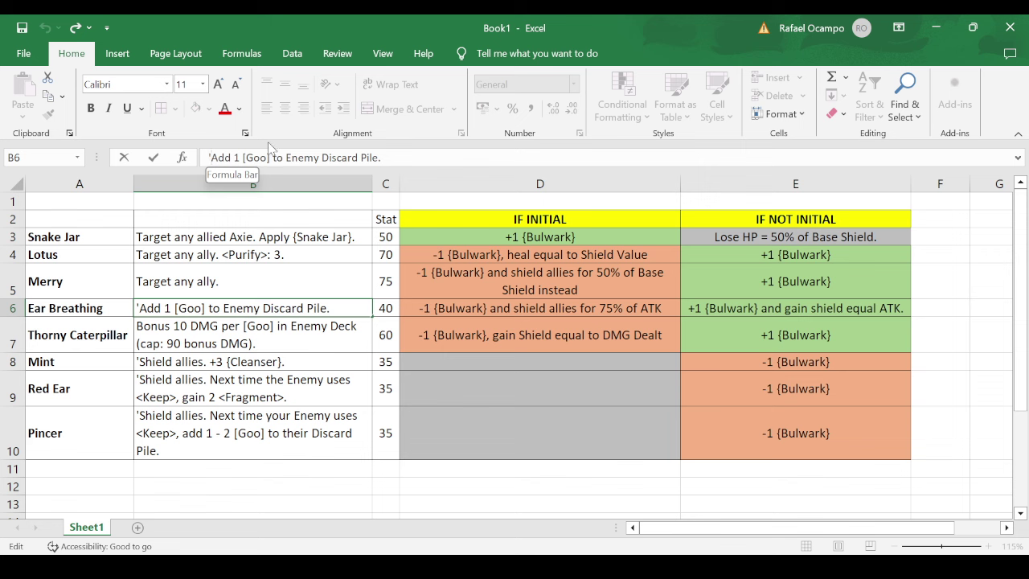
pyautogui.press('BackSpace')
pyautogui.press('Return')
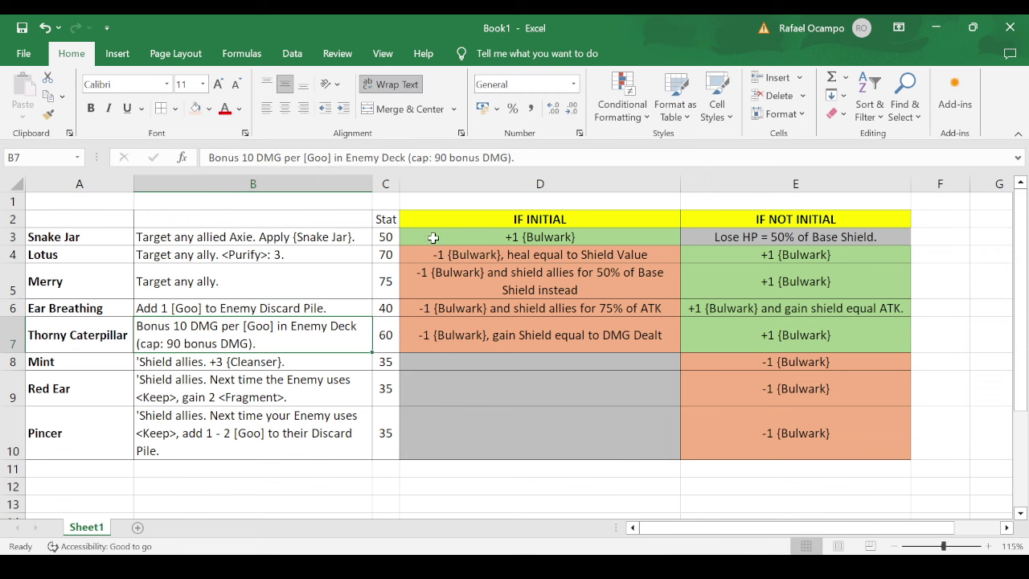
# Examine the Ear Breathing row's description and stat together with its Initial and not Initial effects.
pyautogui.click(477, 304)
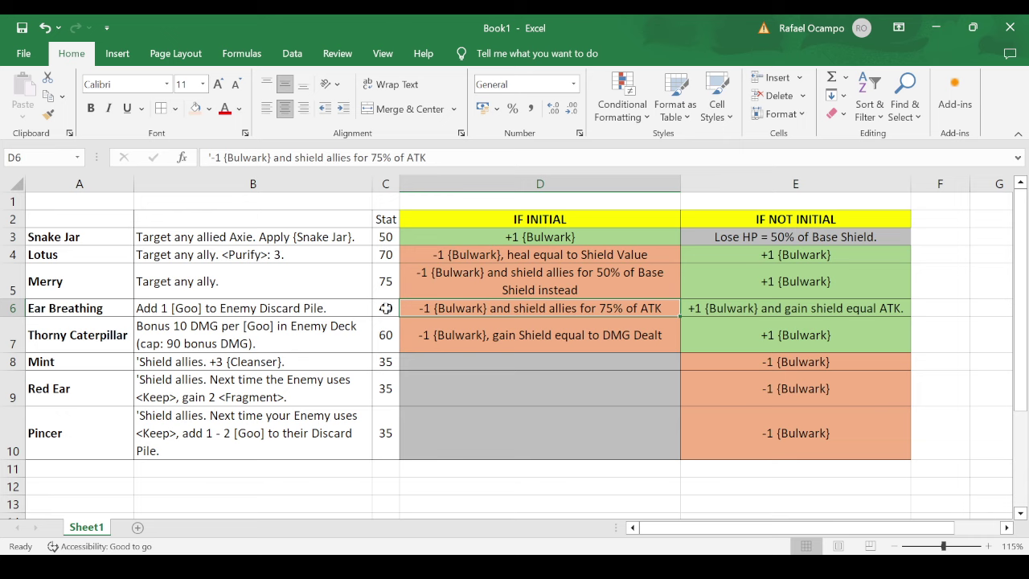
pyautogui.press('Left')
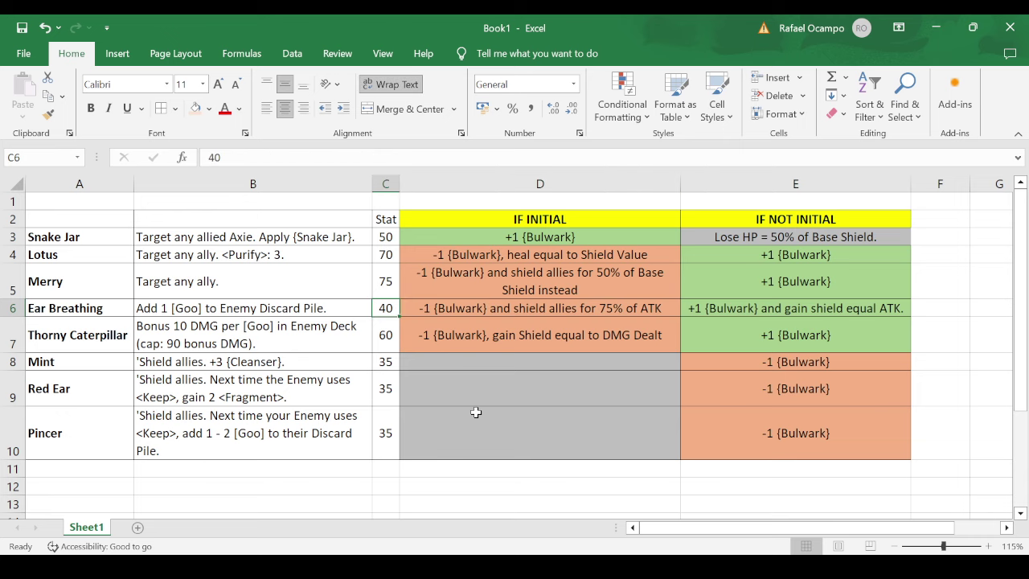
pyautogui.click(568, 310)
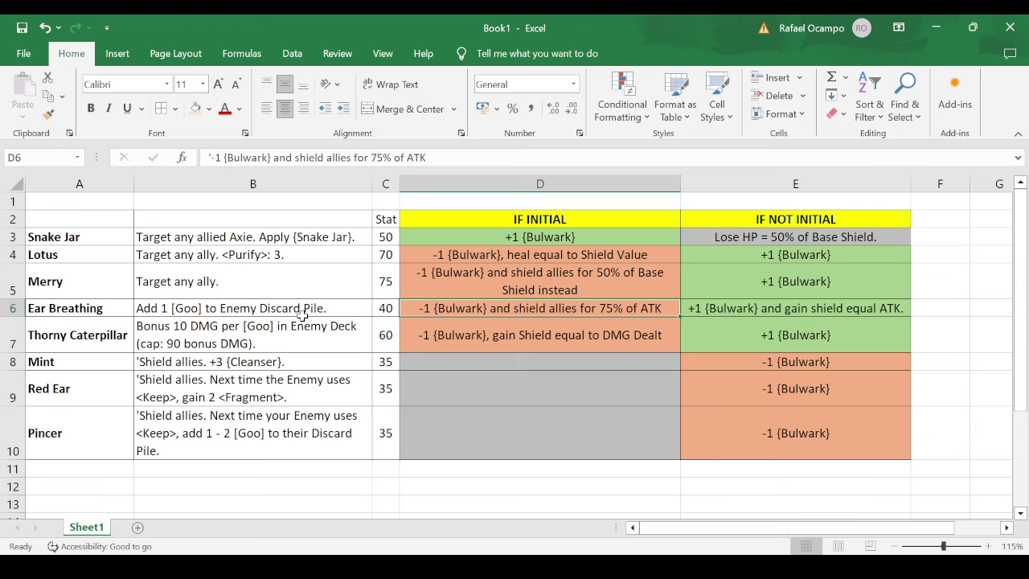
pyautogui.click(169, 314)
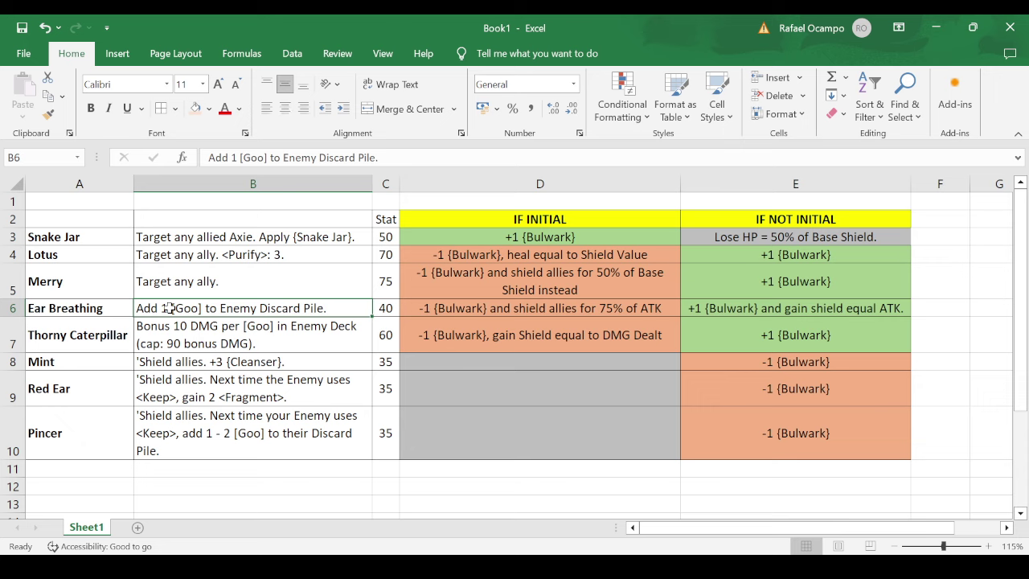
pyautogui.click(385, 306)
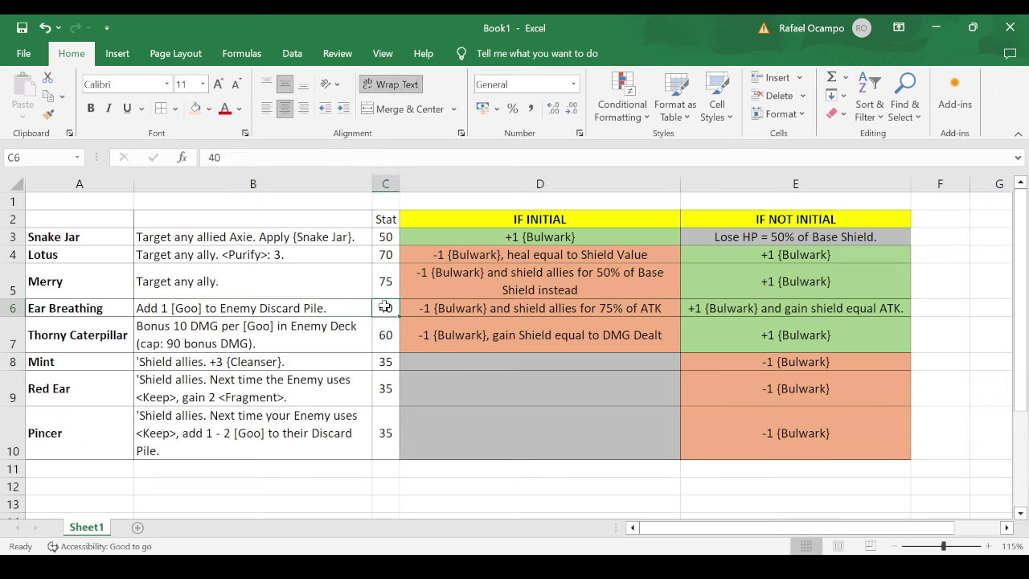
pyautogui.click(528, 306)
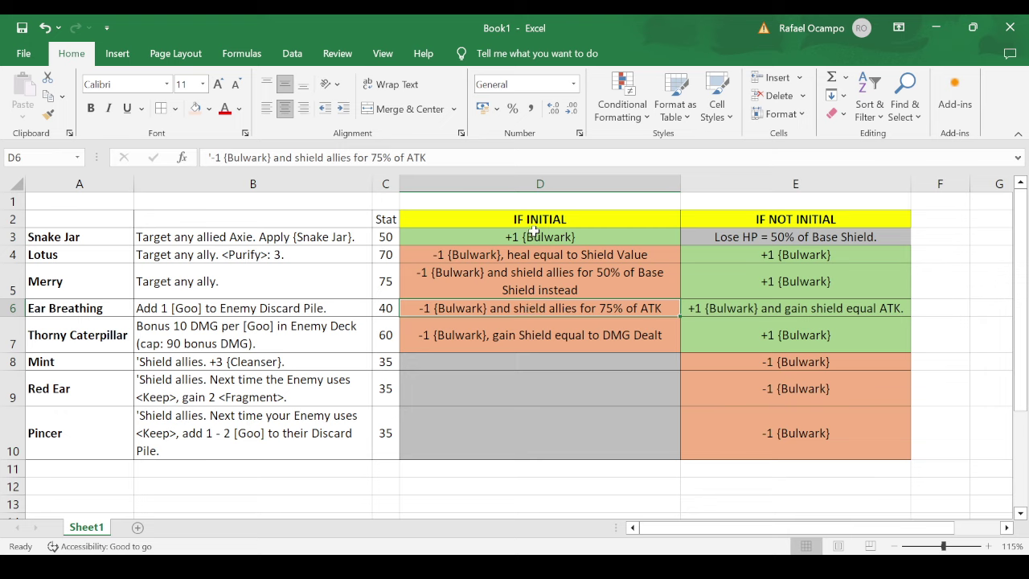
pyautogui.click(800, 312)
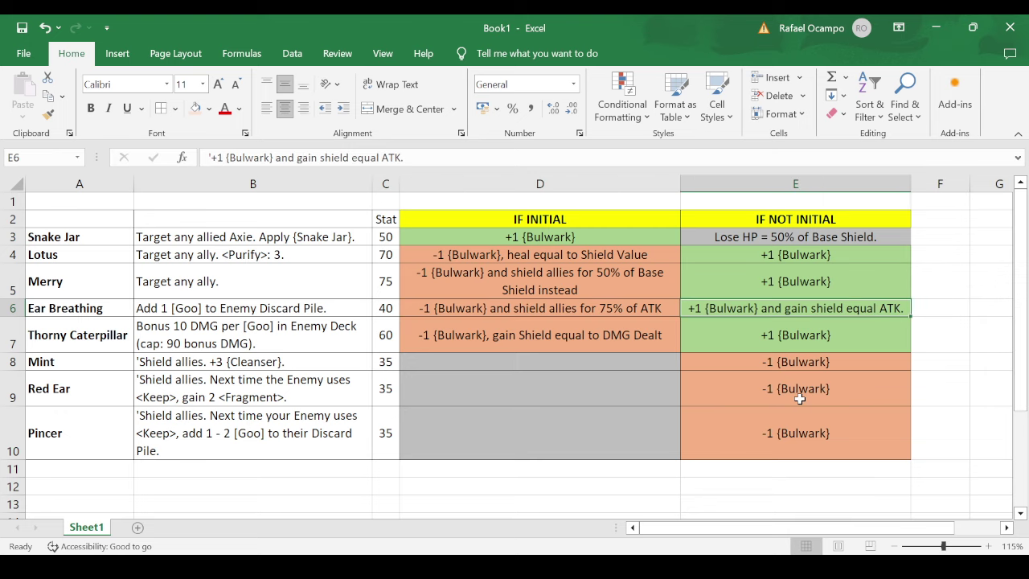
# Compare the Ear Breathing card's stat with its shield gain in the not Initial effect.
pyautogui.click(376, 309)
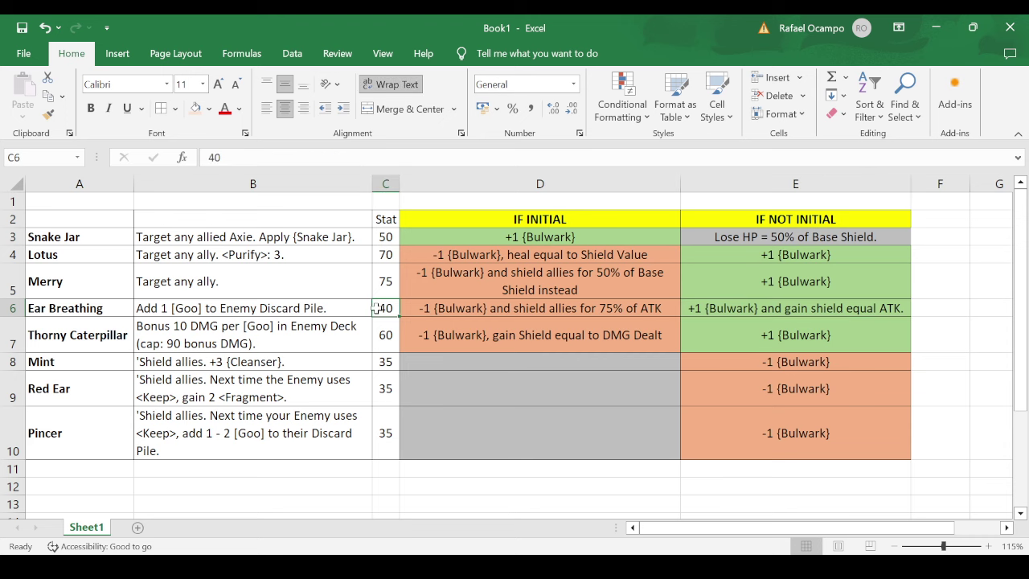
pyautogui.click(801, 310)
pyautogui.click(381, 306)
pyautogui.click(781, 310)
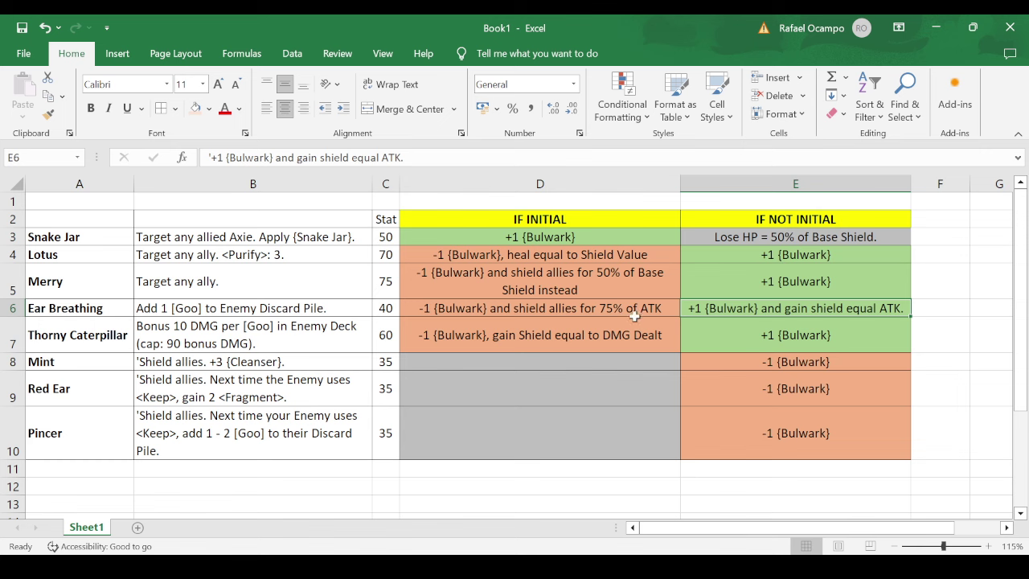
# Examine the Thorny Caterpillar row, relating its Goo bonus damage description and stat to its Initial and not Initial effects.
pyautogui.click(91, 332)
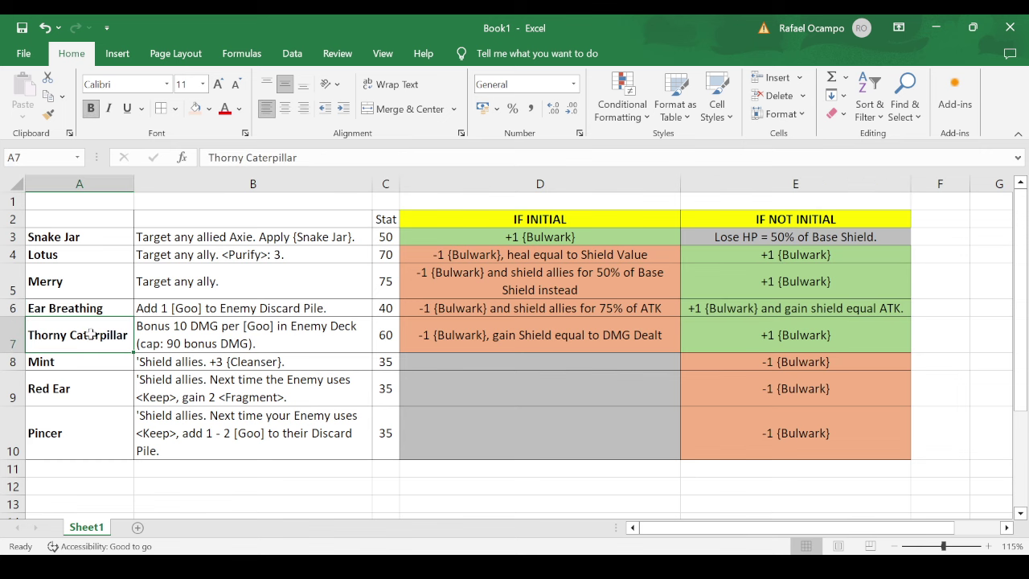
pyautogui.click(229, 334)
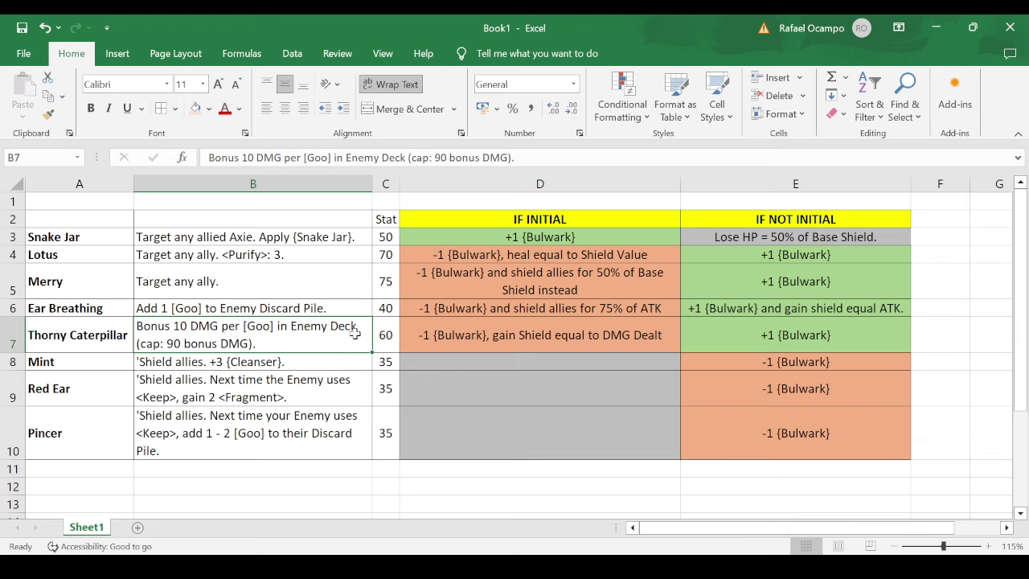
pyautogui.click(385, 334)
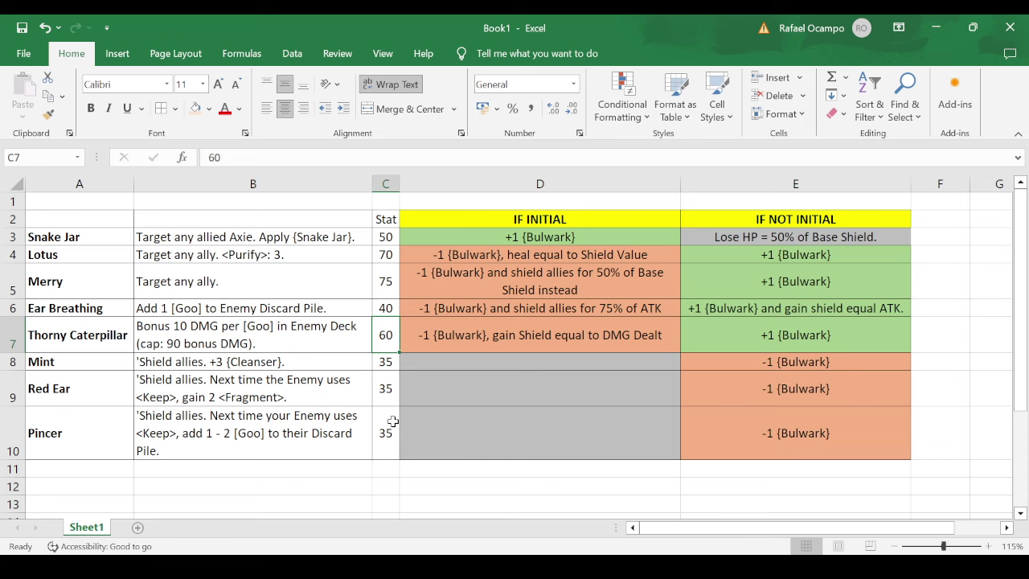
pyautogui.click(279, 333)
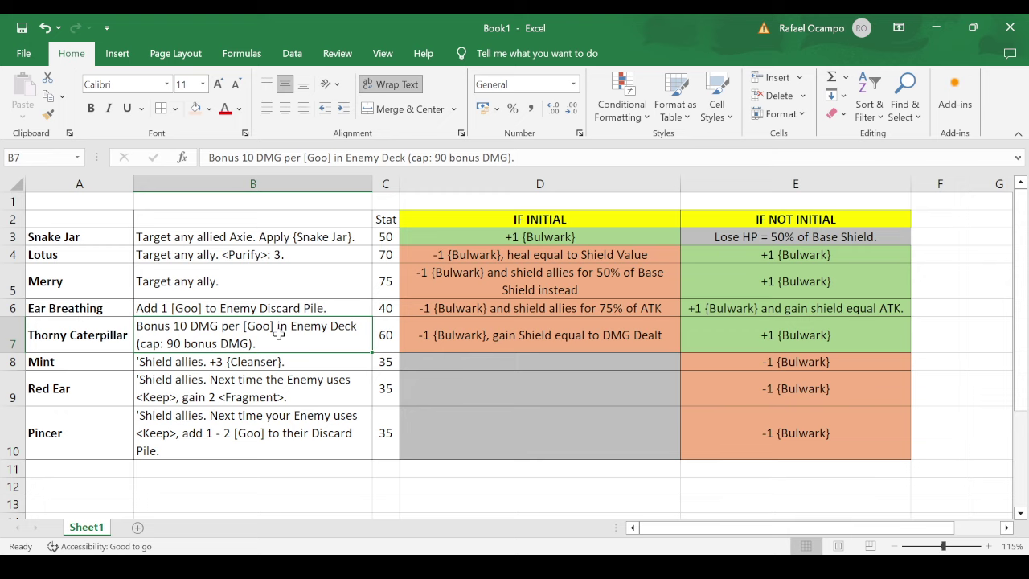
pyautogui.click(493, 338)
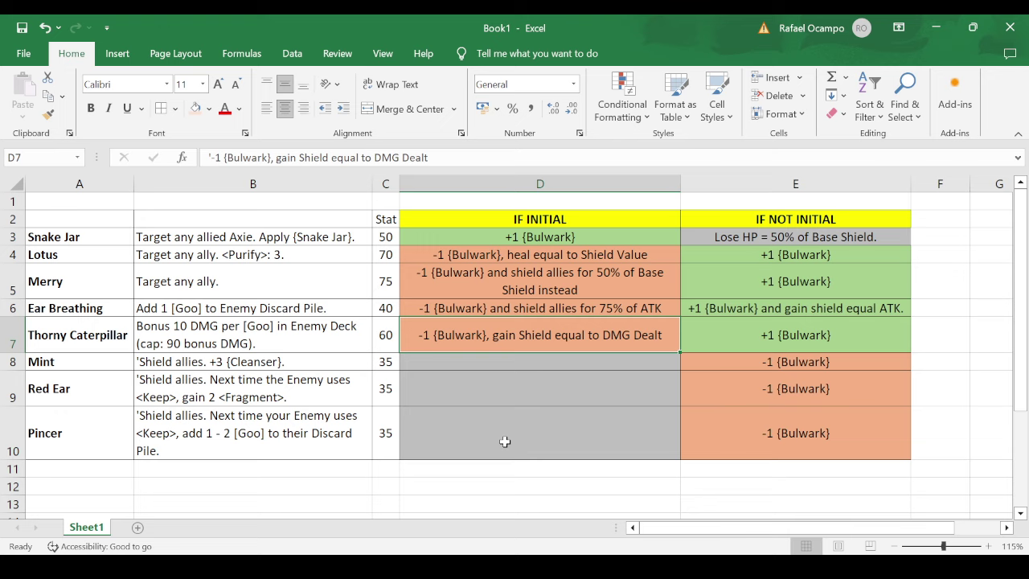
pyautogui.click(314, 340)
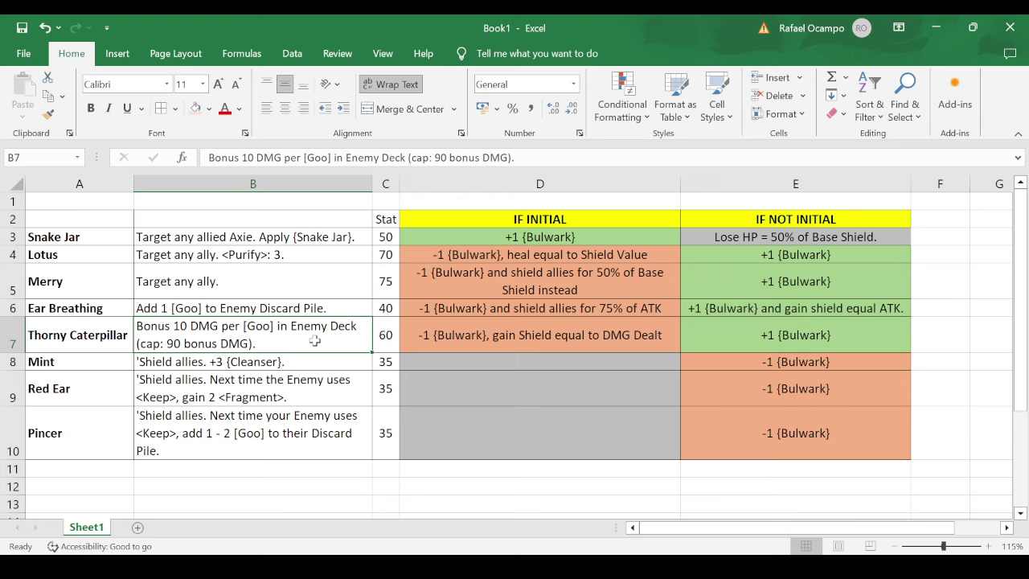
pyautogui.click(448, 336)
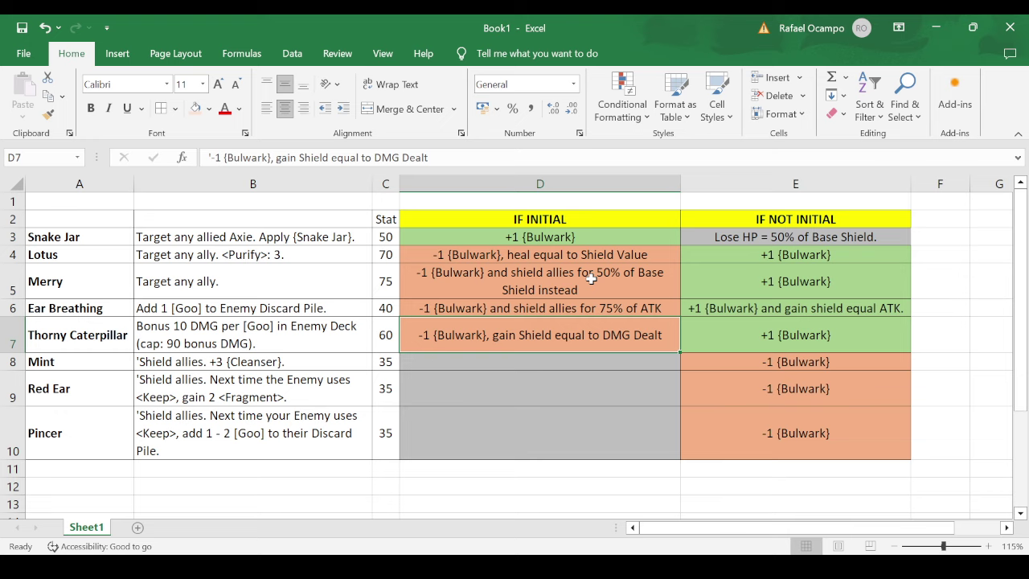
pyautogui.click(298, 345)
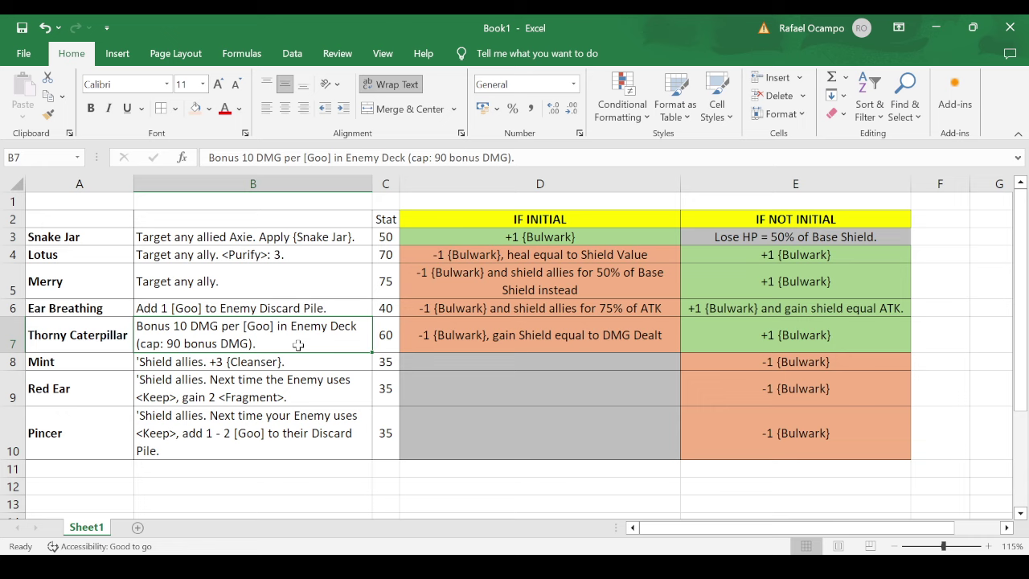
pyautogui.click(536, 345)
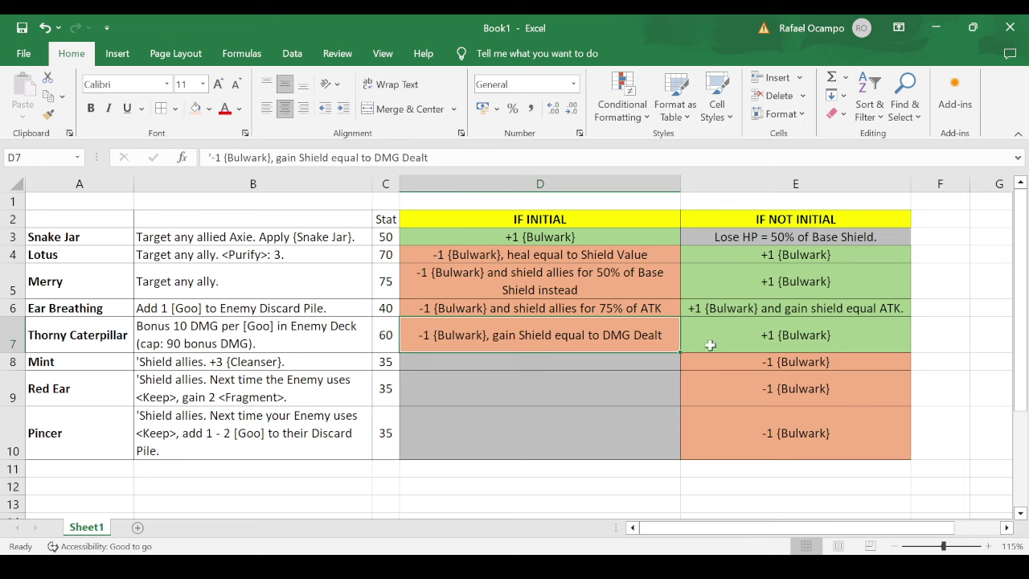
pyautogui.click(764, 345)
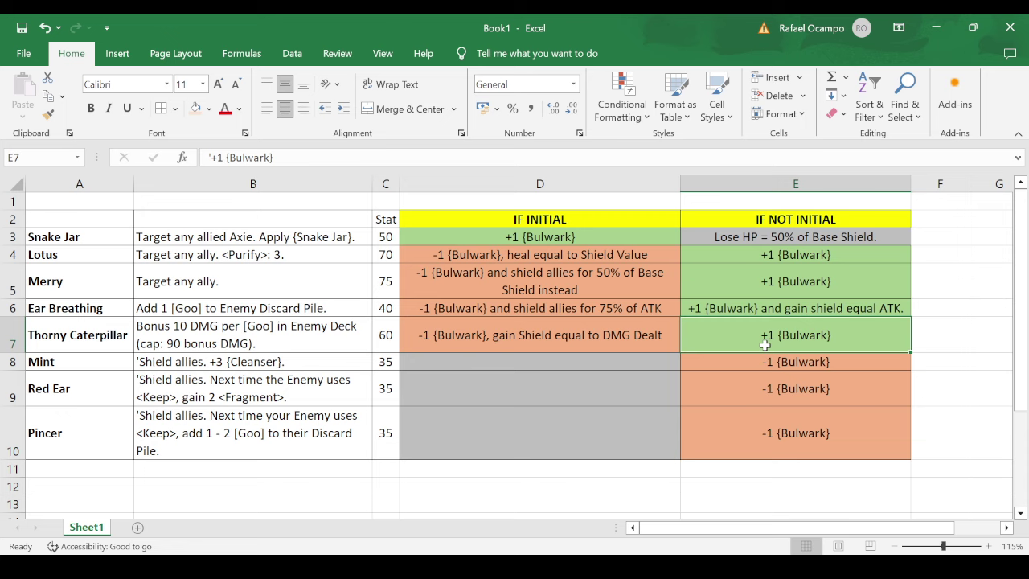
# Review the names and stats of the last three cards, Mint, Red Ear and Pincer, as a group.
pyautogui.click(113, 362)
pyautogui.click(108, 385)
pyautogui.click(102, 431)
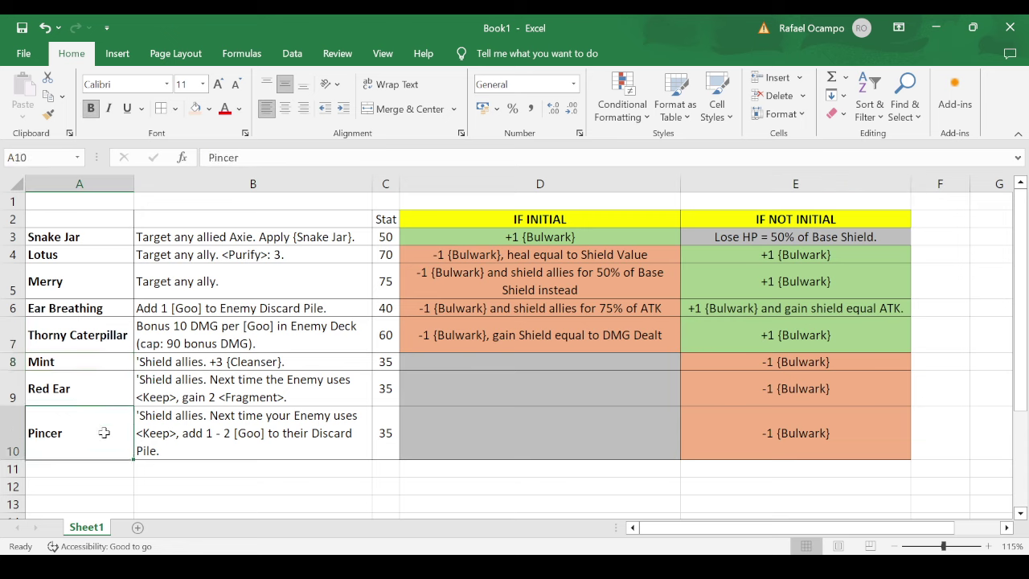
pyautogui.moveTo(98, 365); pyautogui.dragTo(86, 425)
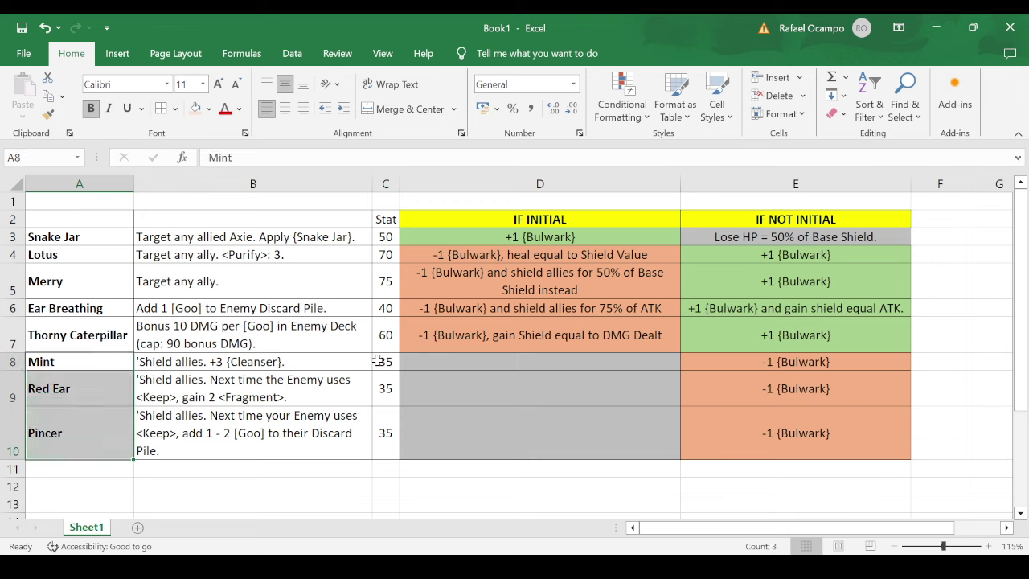
pyautogui.moveTo(380, 362); pyautogui.dragTo(375, 432)
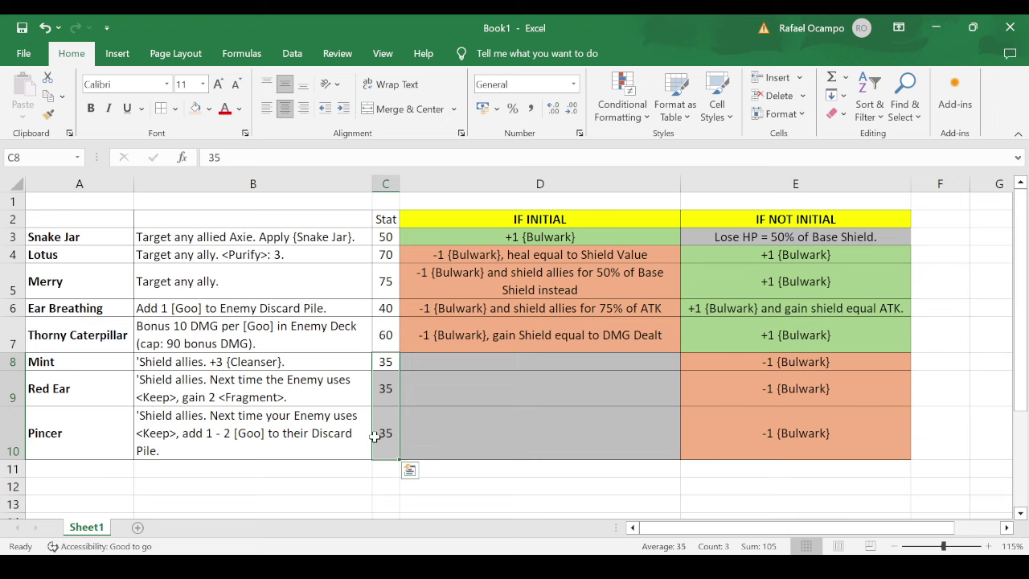
# Read the Mint and Red Ear descriptions together with their not Initial Bulwark effects.
pyautogui.click(249, 362)
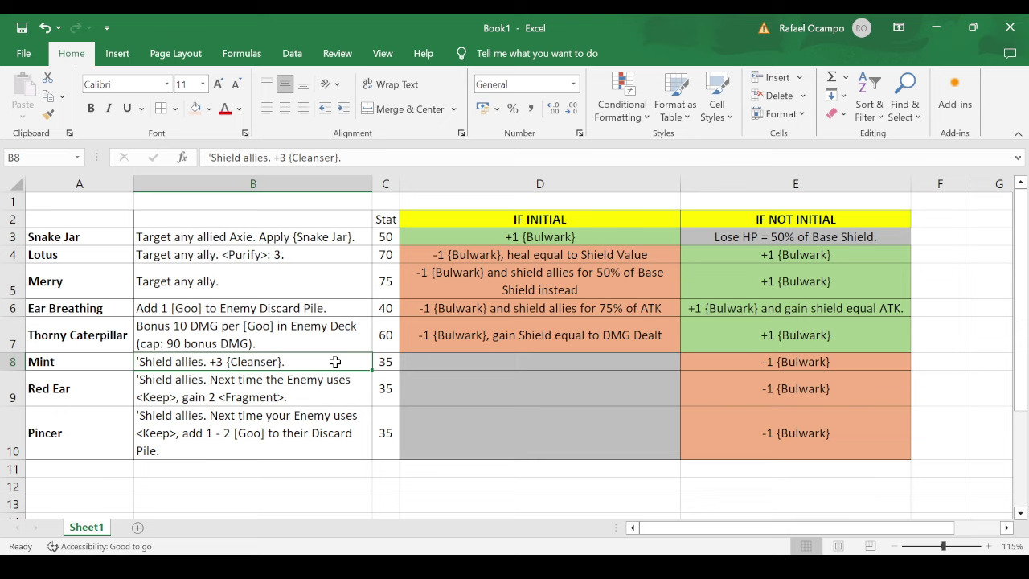
pyautogui.click(512, 362)
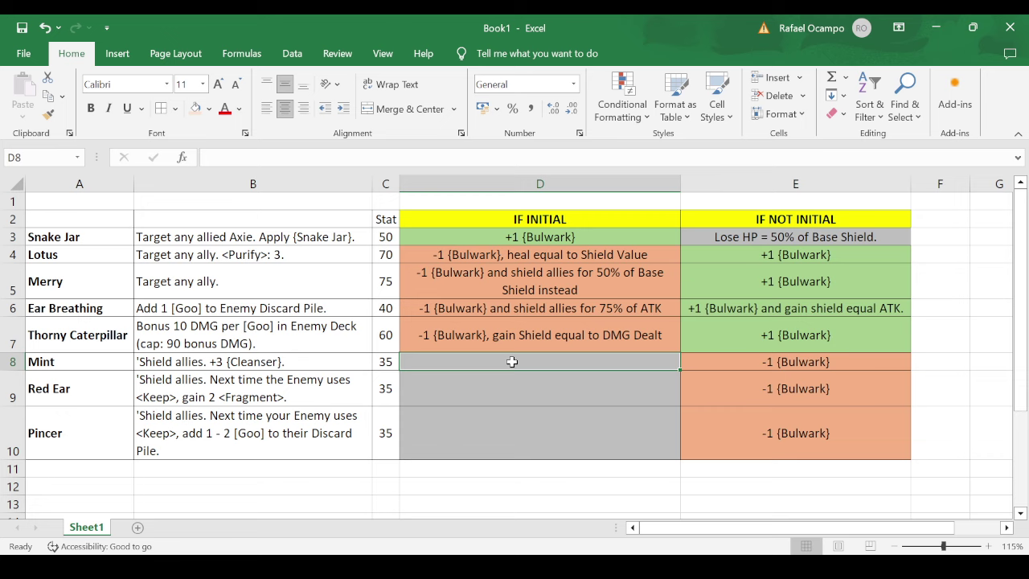
pyautogui.click(333, 362)
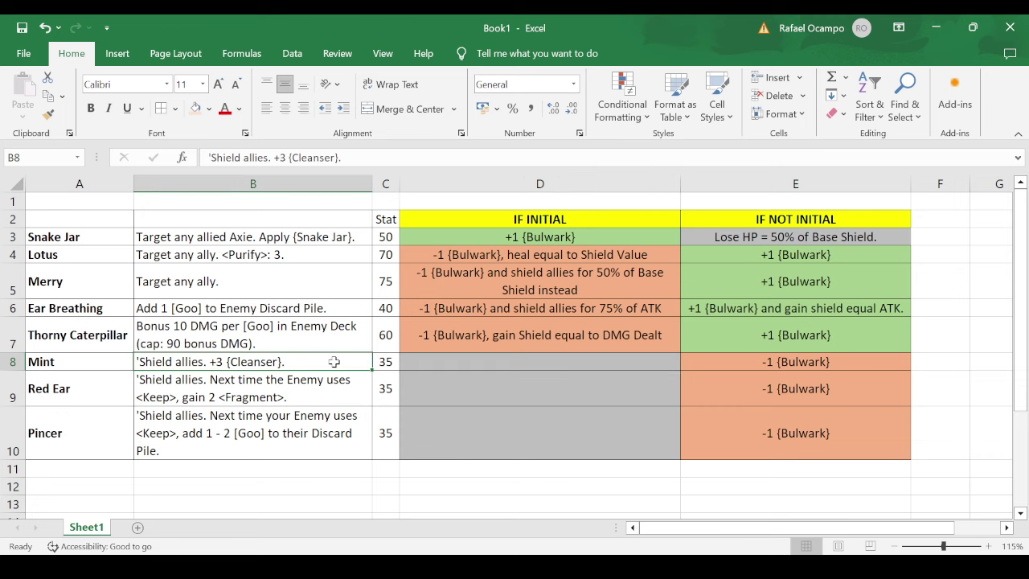
pyautogui.click(829, 361)
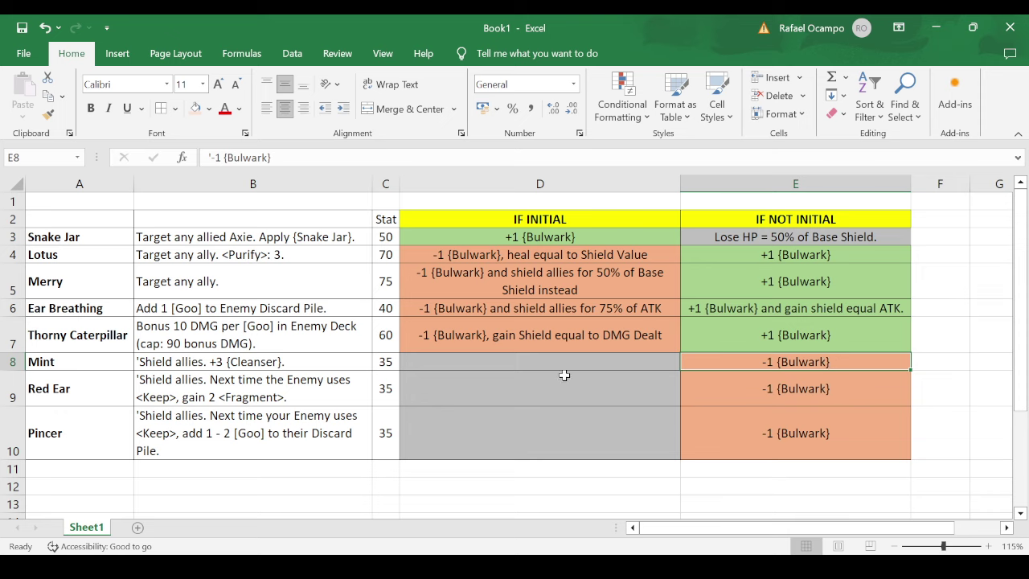
pyautogui.click(311, 383)
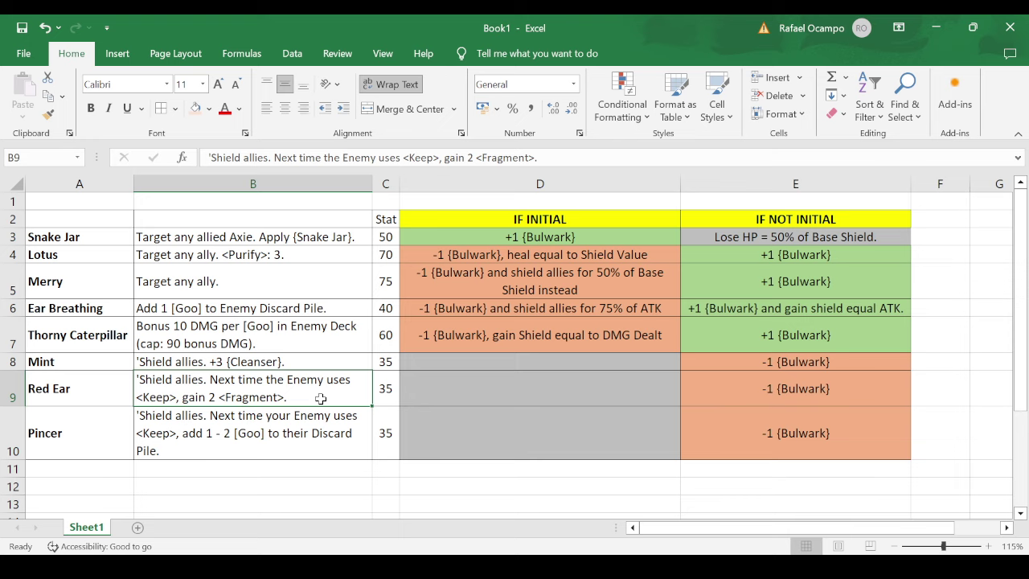
pyautogui.click(832, 380)
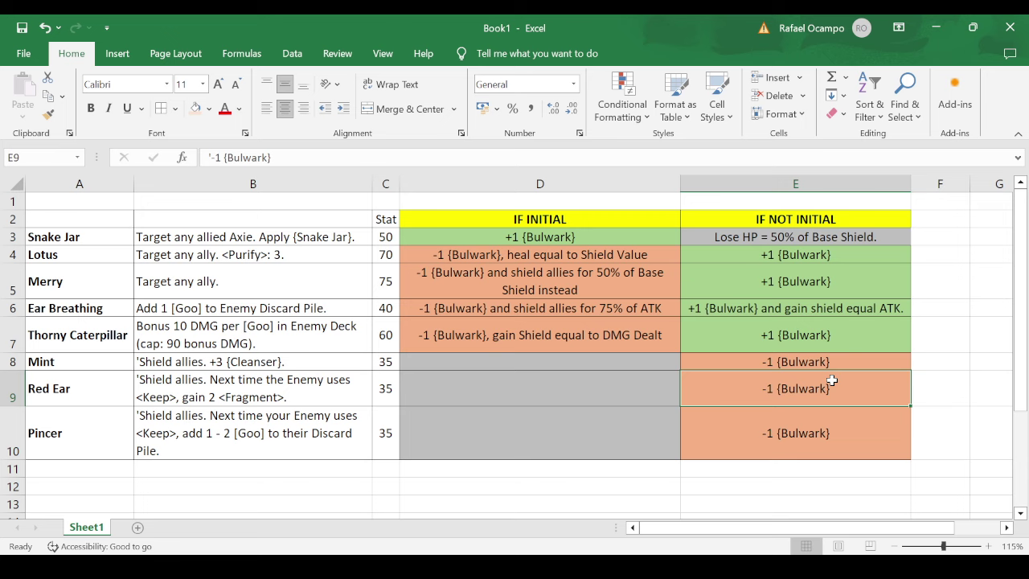
# Examine the Pincer row's description and effects, comparing its description with those of Red Ear and Thorny Caterpillar.
pyautogui.click(307, 442)
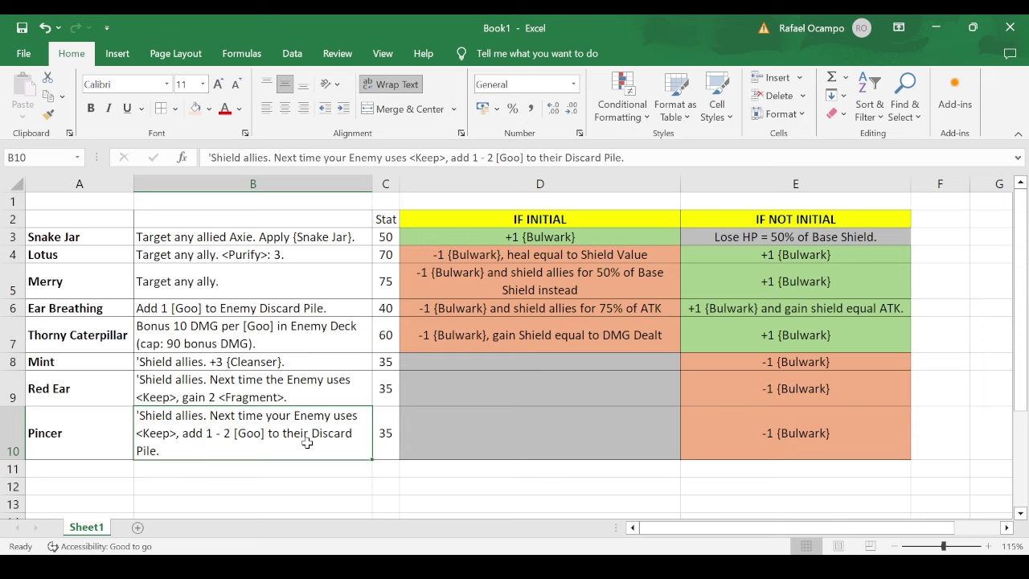
pyautogui.click(276, 396)
pyautogui.click(273, 442)
pyautogui.click(244, 330)
pyautogui.click(249, 424)
pyautogui.click(451, 433)
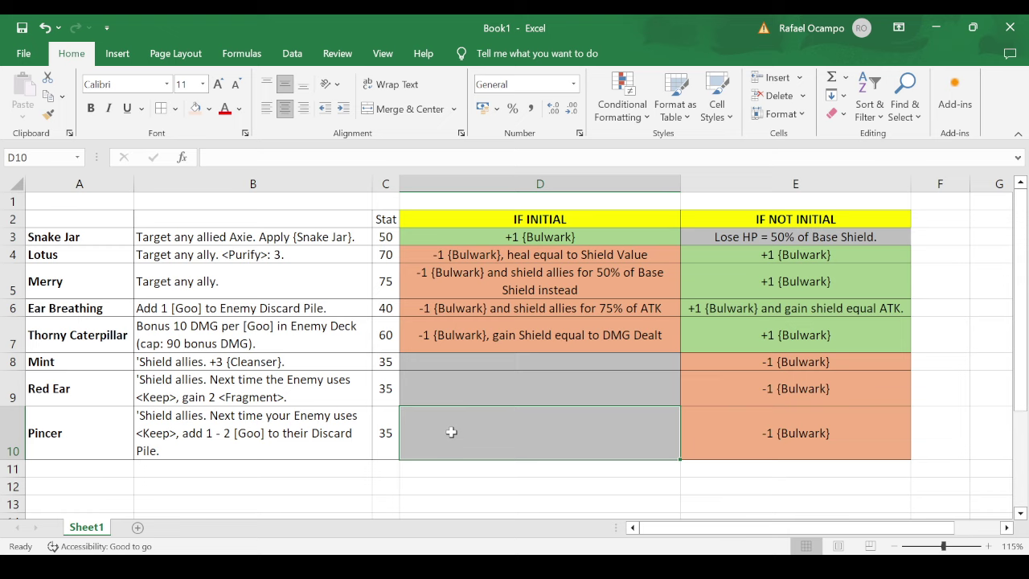
pyautogui.click(716, 434)
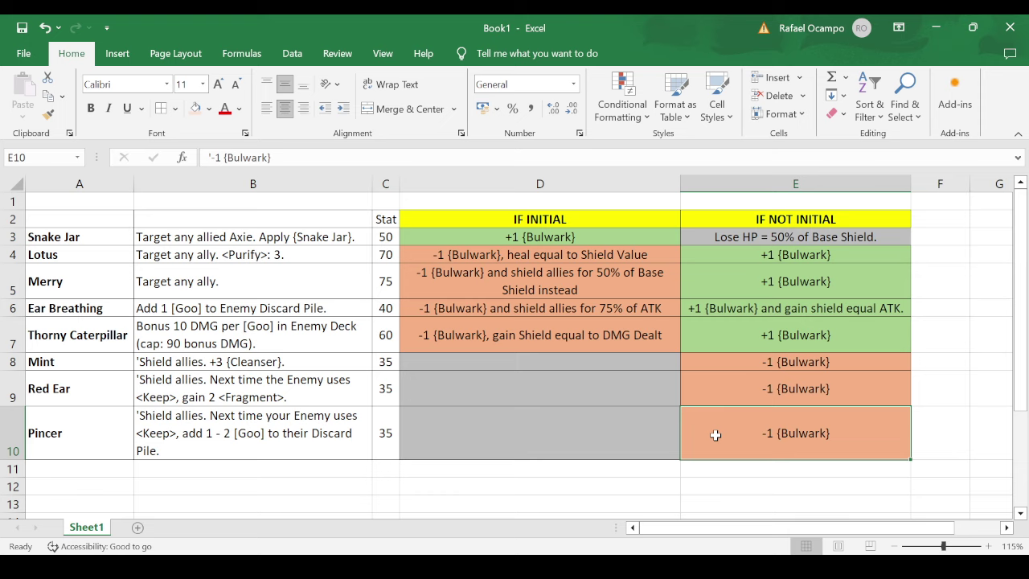
# Switch to the Axie Origins Season 7 Changelog workbook and look through the S7 Cards rows below Thorny Caterpillar down to Unko.
pyautogui.hotkey('alt', 'Tab')
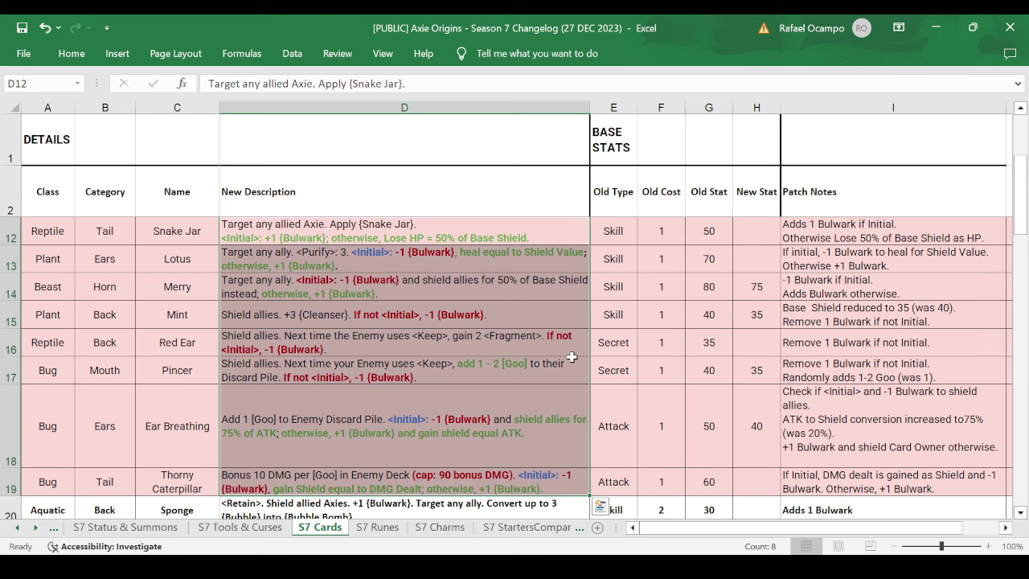
pyautogui.scroll(-2, 570, 356)
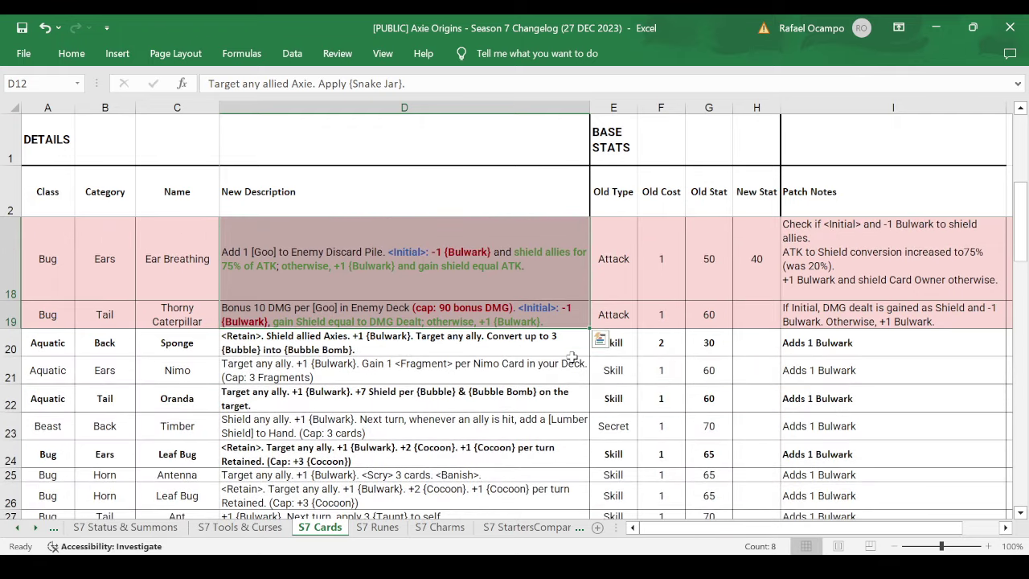
pyautogui.scroll(-3, 571, 356)
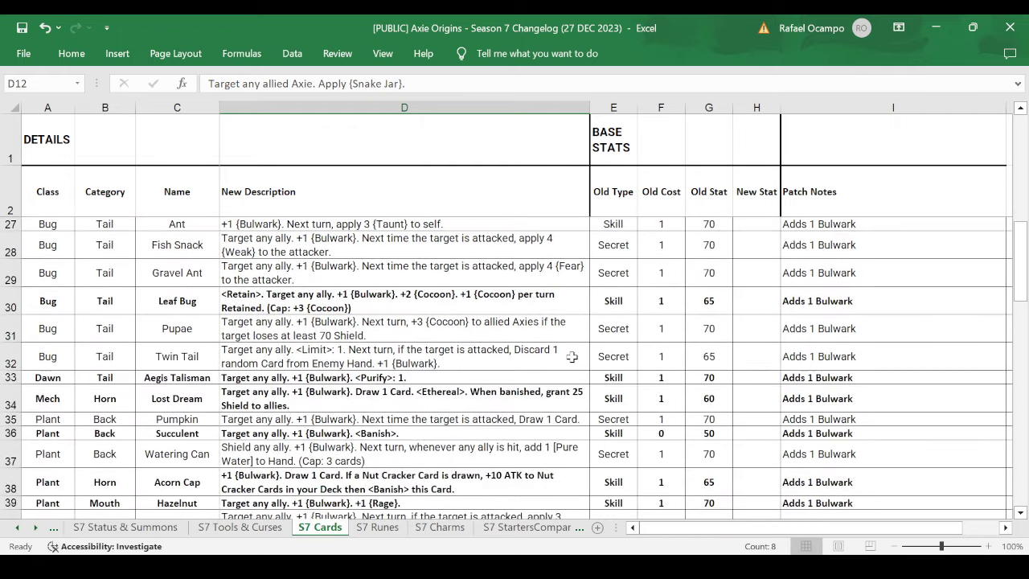
pyautogui.scroll(-1, 571, 356)
pyautogui.scroll(-4, 570, 356)
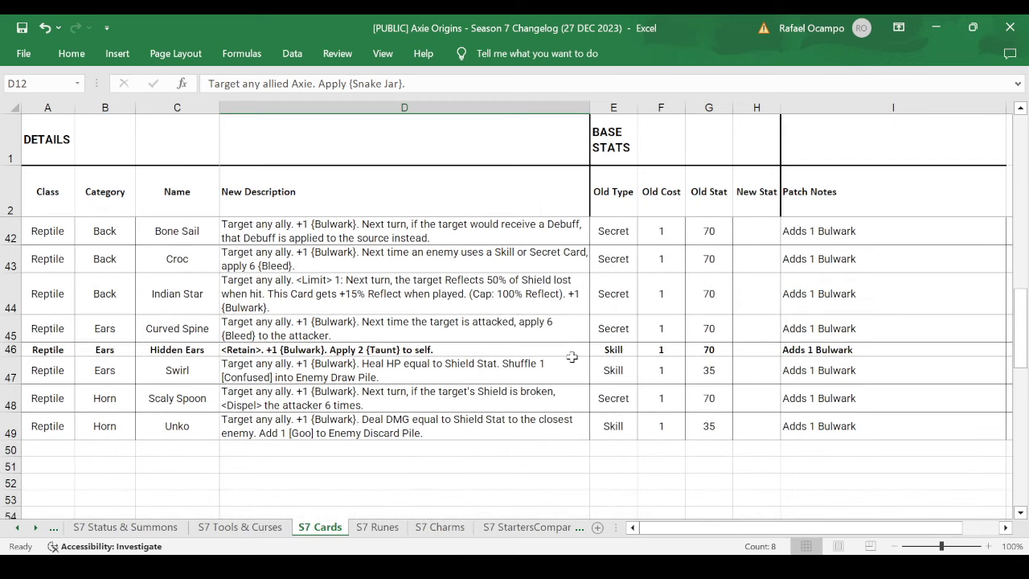
pyautogui.scroll(7, 570, 356)
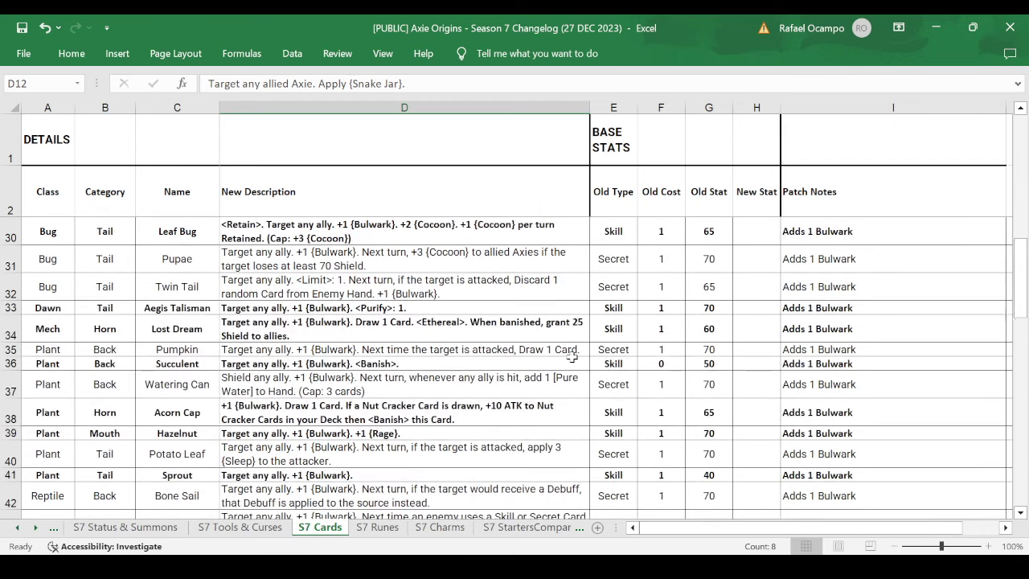
pyautogui.scroll(1, 570, 356)
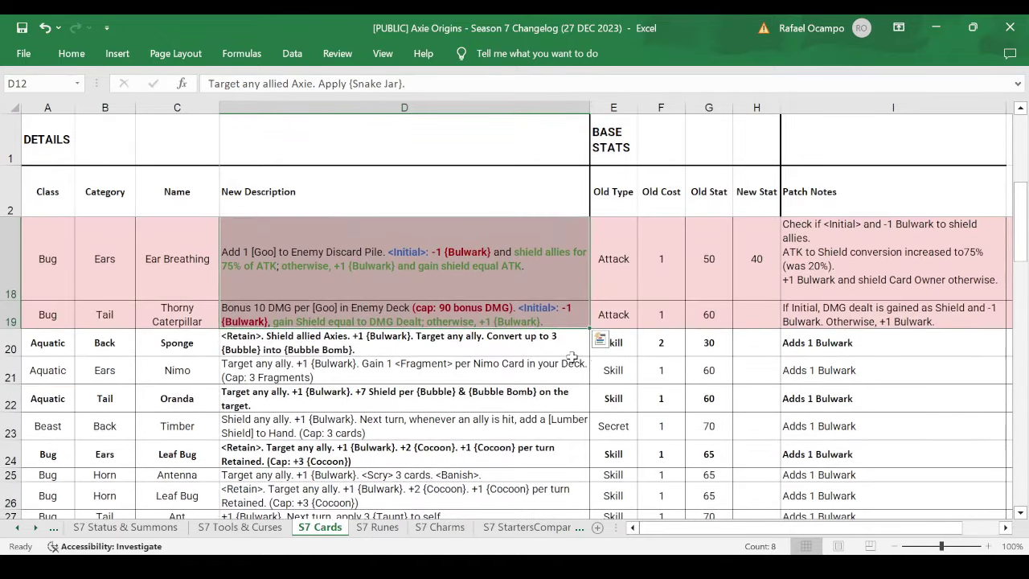
# Select the patch notes from Sponge down past Unko and review the descriptions of these cards that add 1 Bulwark.
pyautogui.click(818, 334)
pyautogui.moveTo(818, 333)
pyautogui.mouseDown()
pyautogui.moveTo(818, 518)
pyautogui.moveTo(818, 333)
pyautogui.mouseUp()
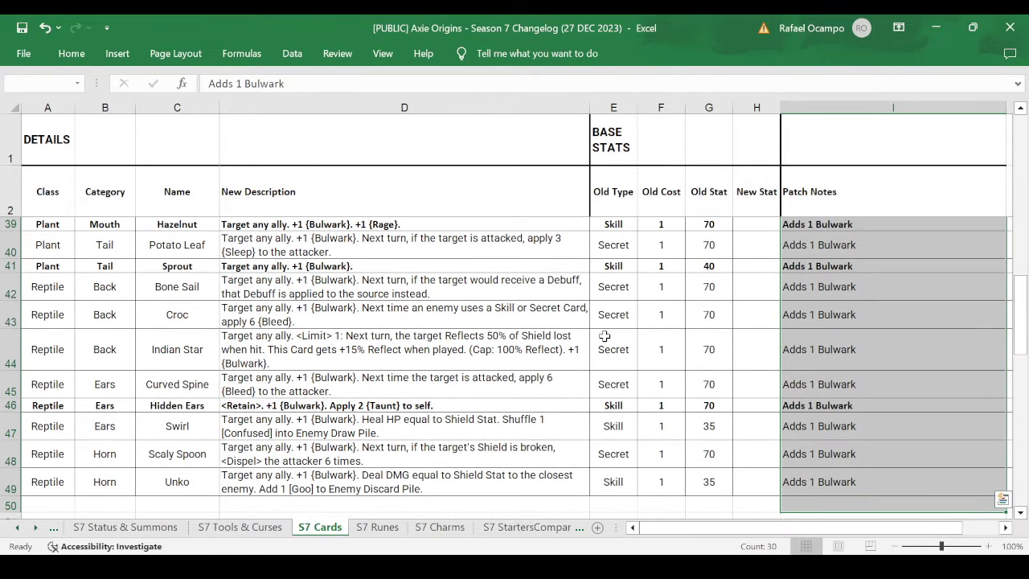
pyautogui.scroll(1, 304, 336)
pyautogui.scroll(3, 303, 336)
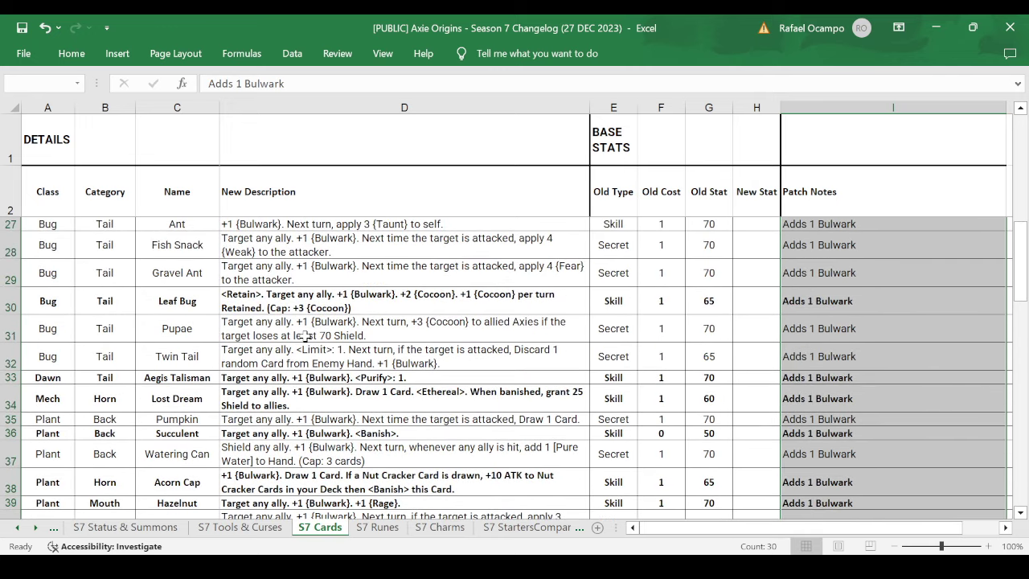
pyautogui.scroll(1, 304, 336)
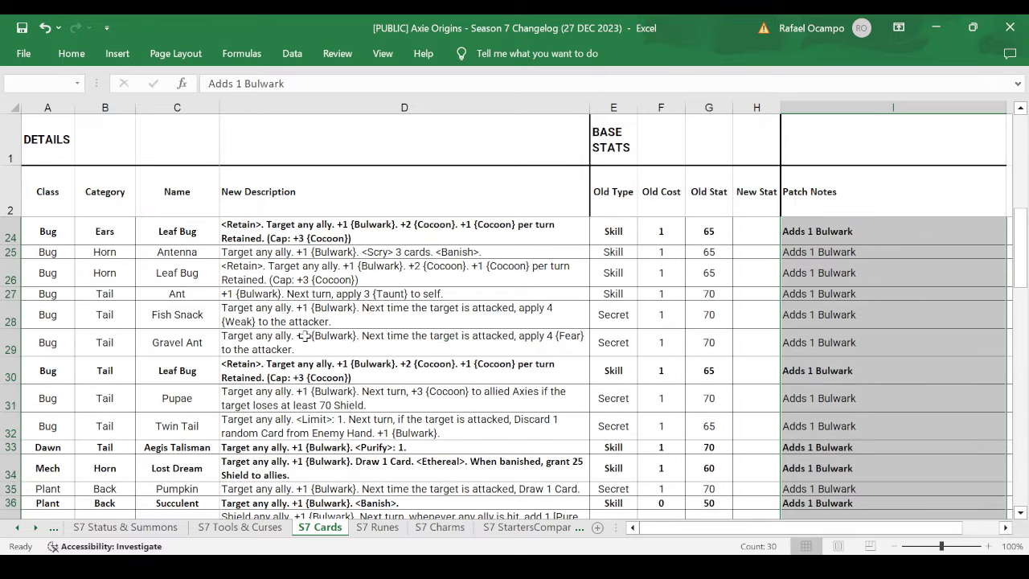
pyautogui.scroll(-4, 223, 453)
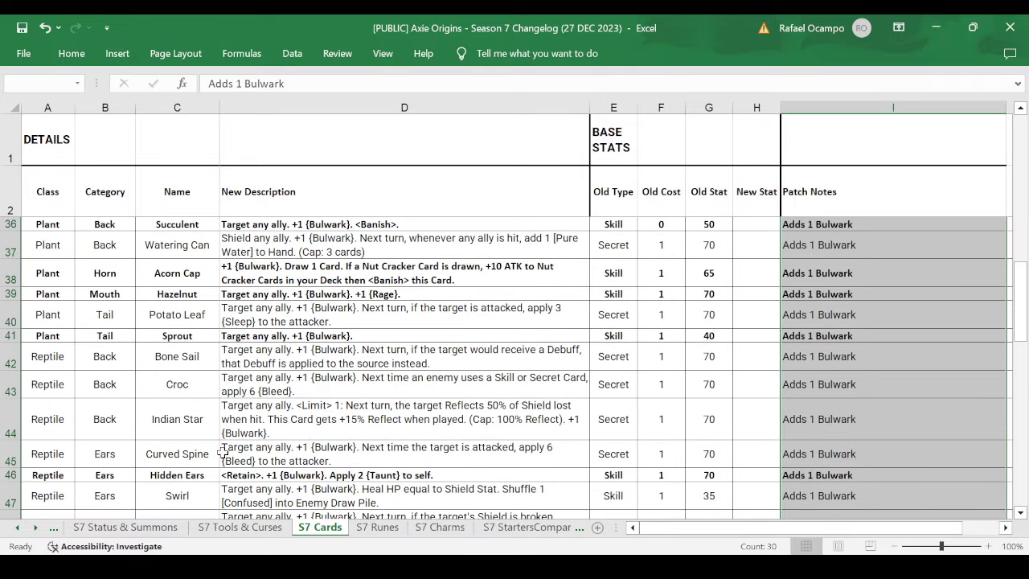
pyautogui.scroll(-2, 223, 453)
pyautogui.scroll(3, 222, 454)
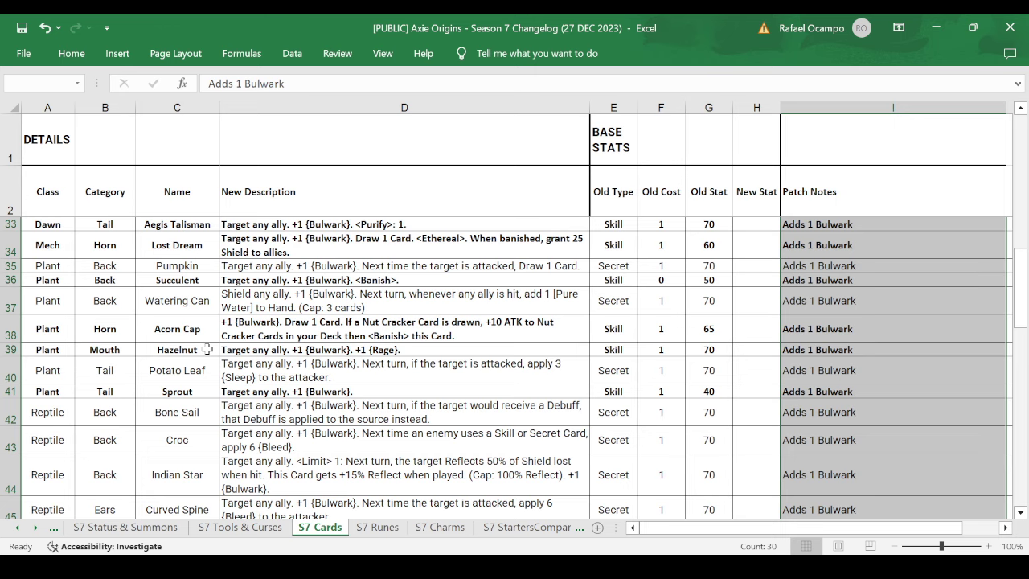
# Find the Bug tail card Ant among the cards adding 1 Bulwark and examine its row, old stat and new description.
pyautogui.scroll(3, 207, 349)
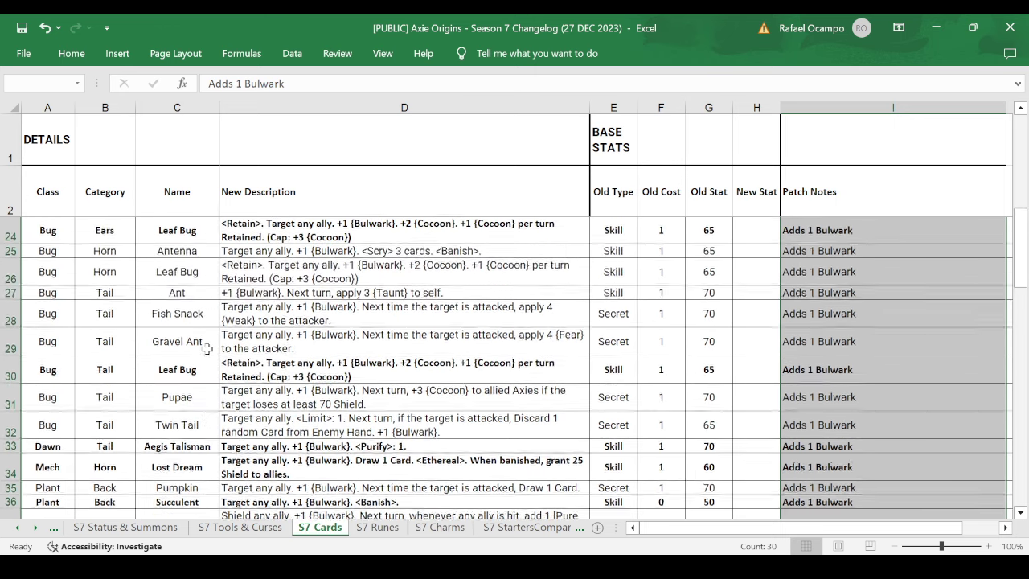
pyautogui.scroll(1, 206, 349)
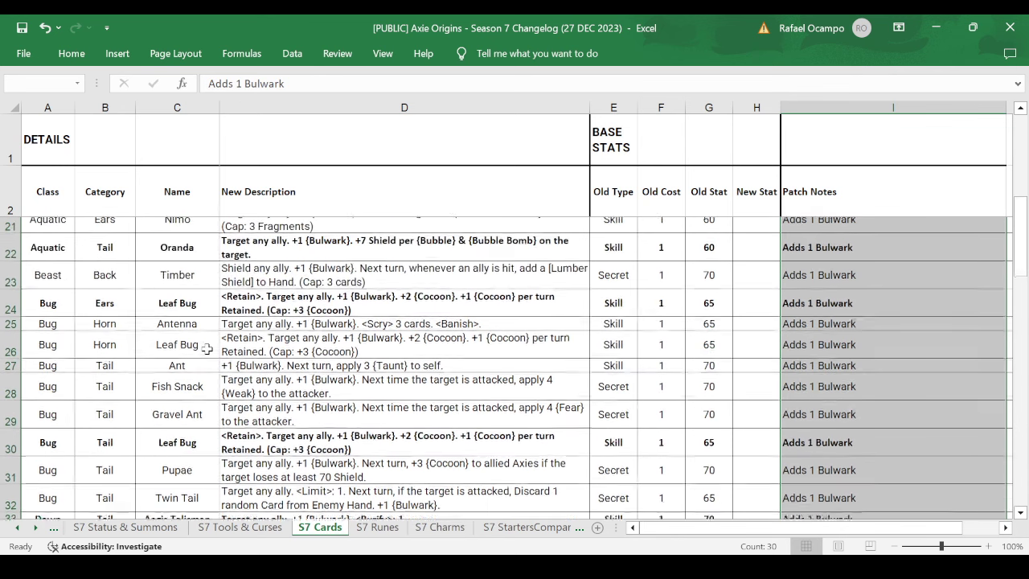
pyautogui.click(194, 374)
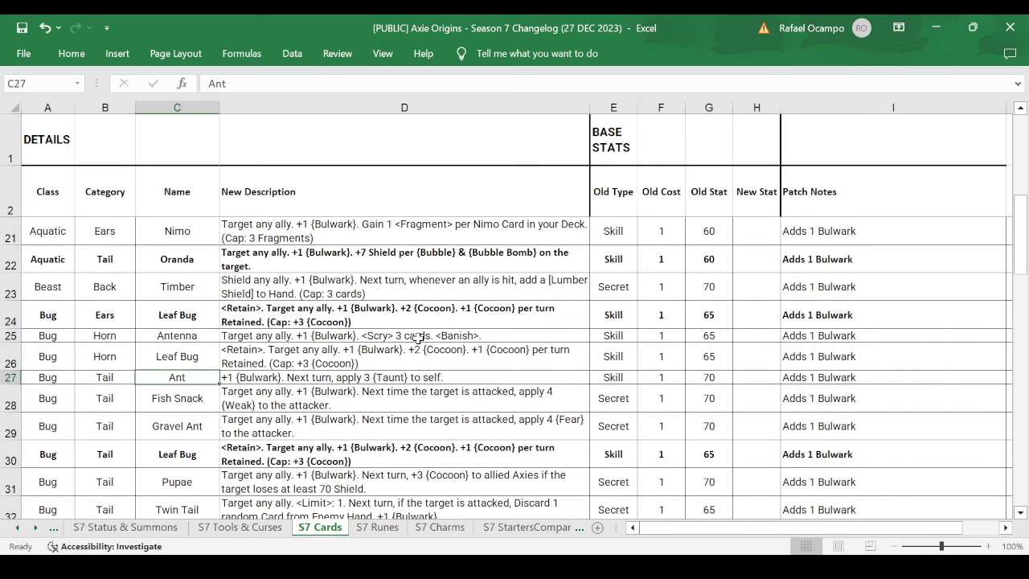
pyautogui.hotkey('shift', 'space')
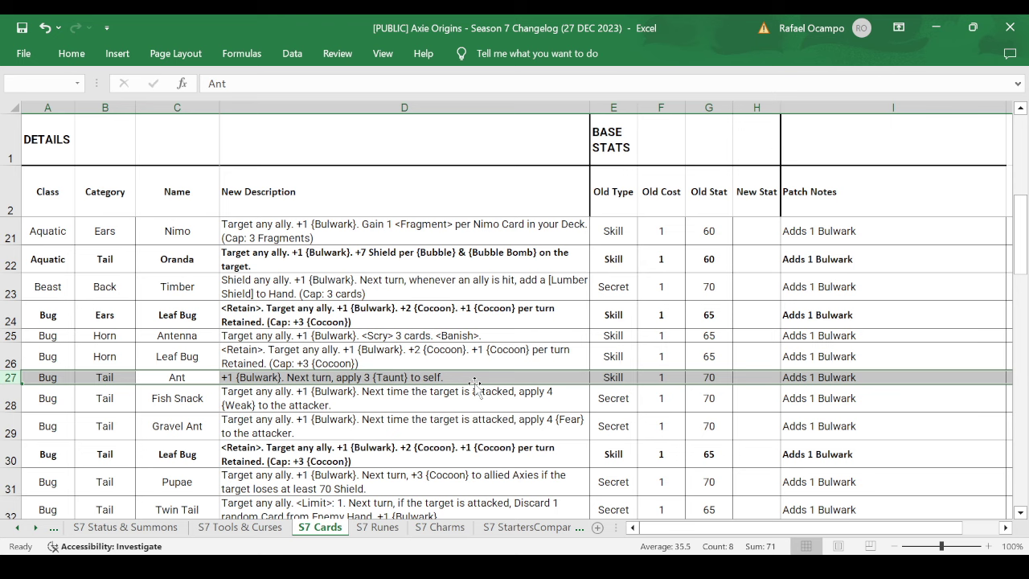
pyautogui.click(728, 374)
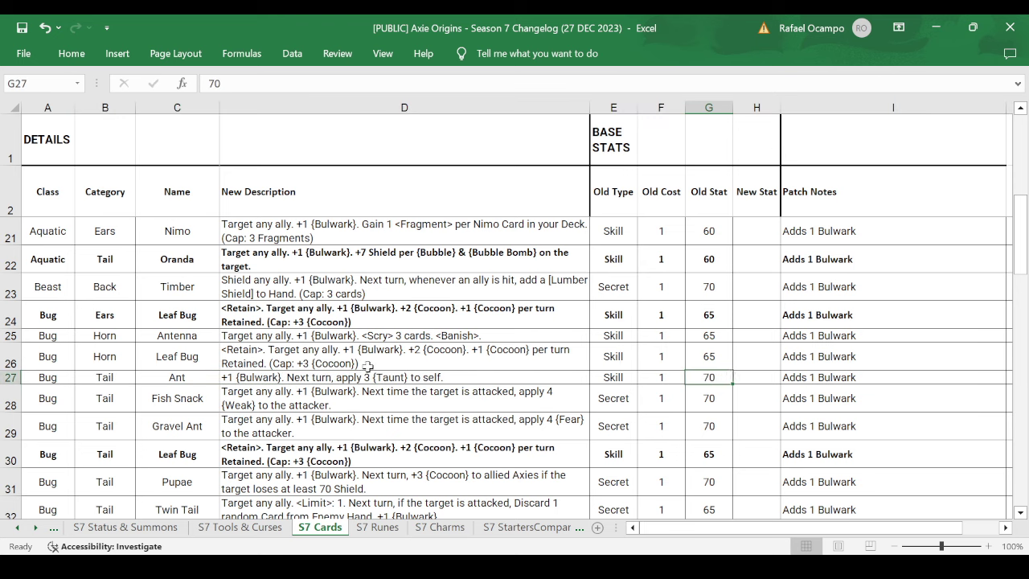
pyautogui.click(235, 372)
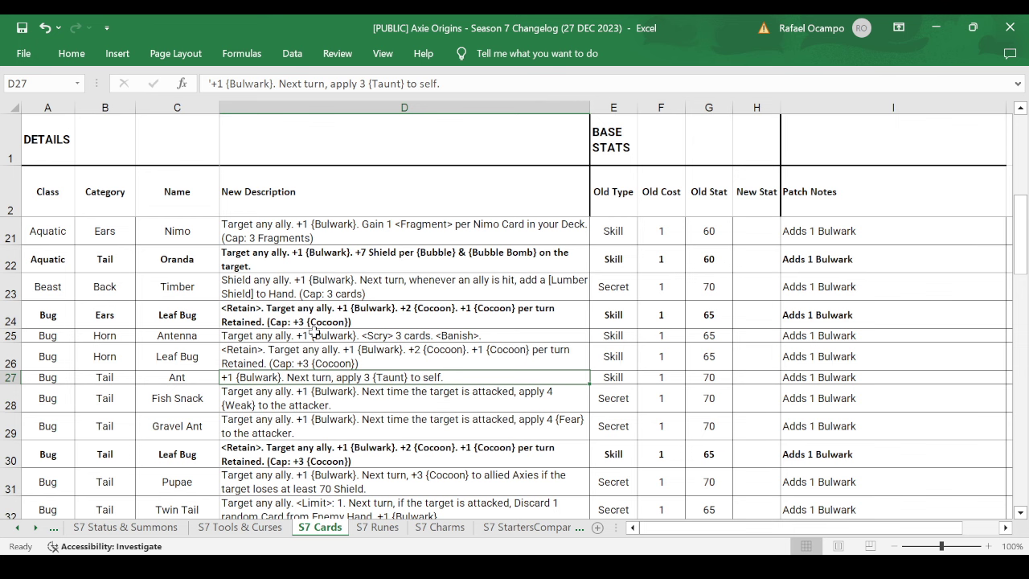
# Look through the S7 Cards rows down to Unko and back up to the reworked cards beginning with Hermit.
pyautogui.scroll(1, 313, 330)
pyautogui.scroll(-2, 313, 330)
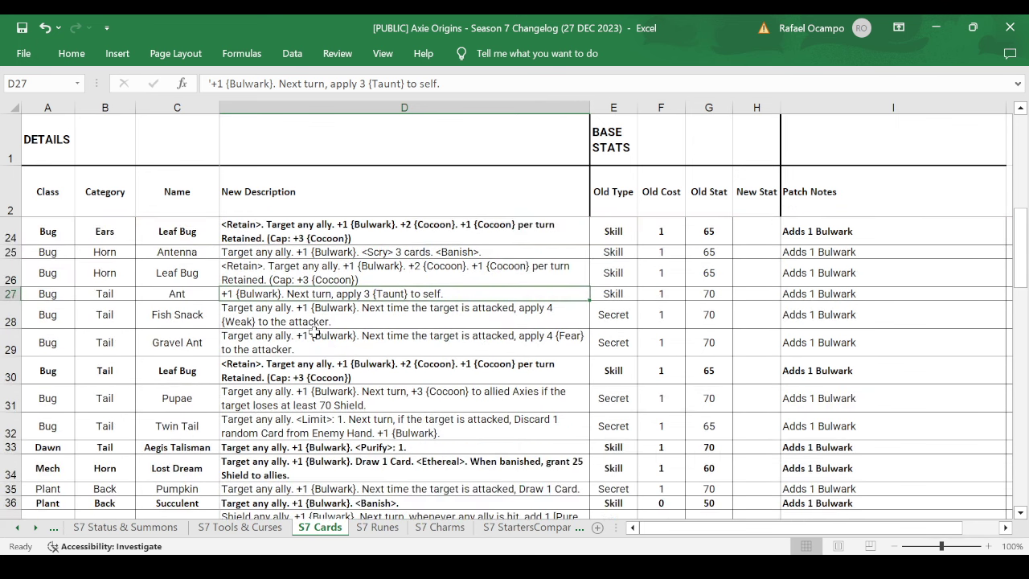
pyautogui.scroll(-6, 314, 331)
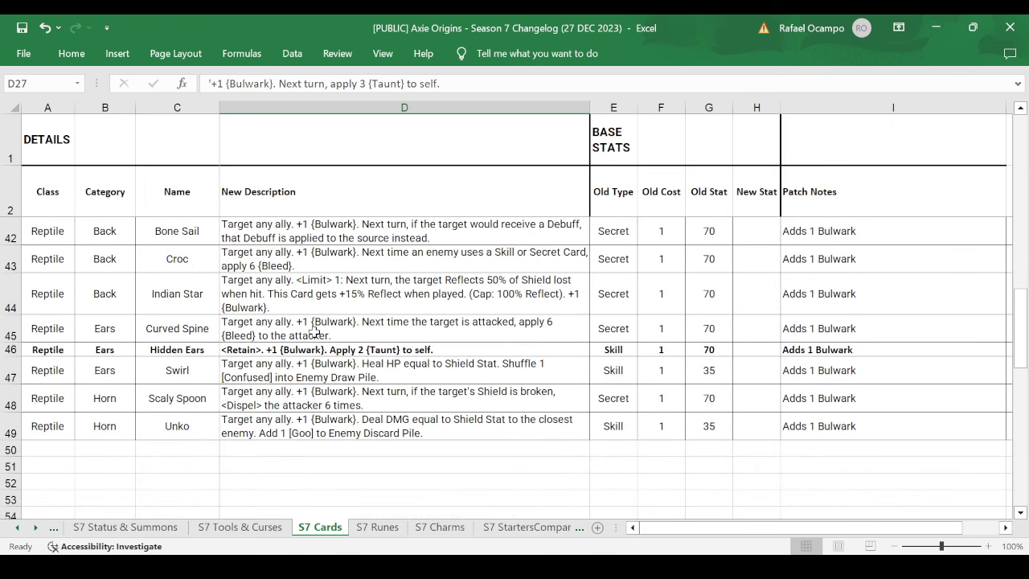
pyautogui.scroll(7, 313, 331)
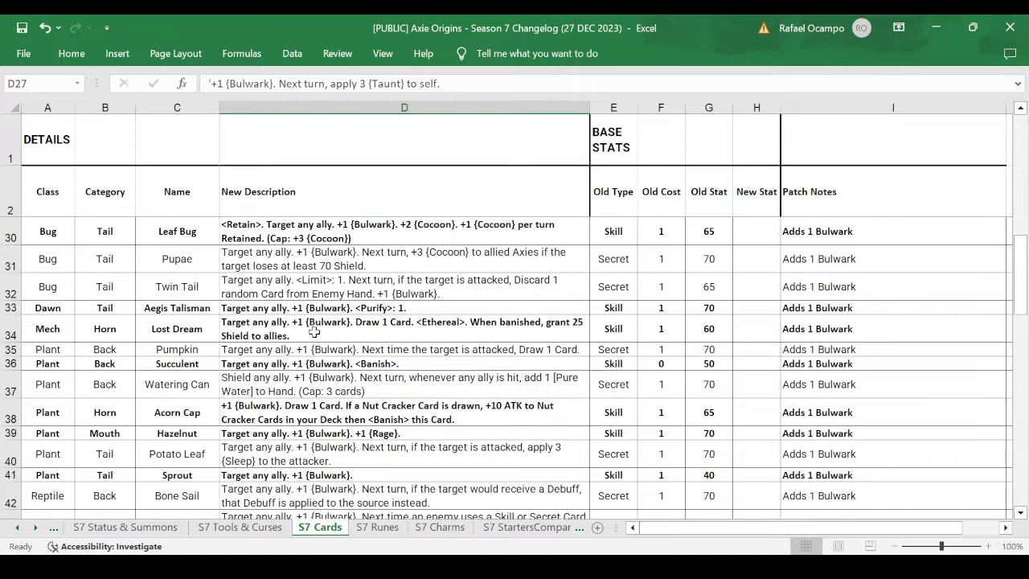
pyautogui.scroll(2, 313, 332)
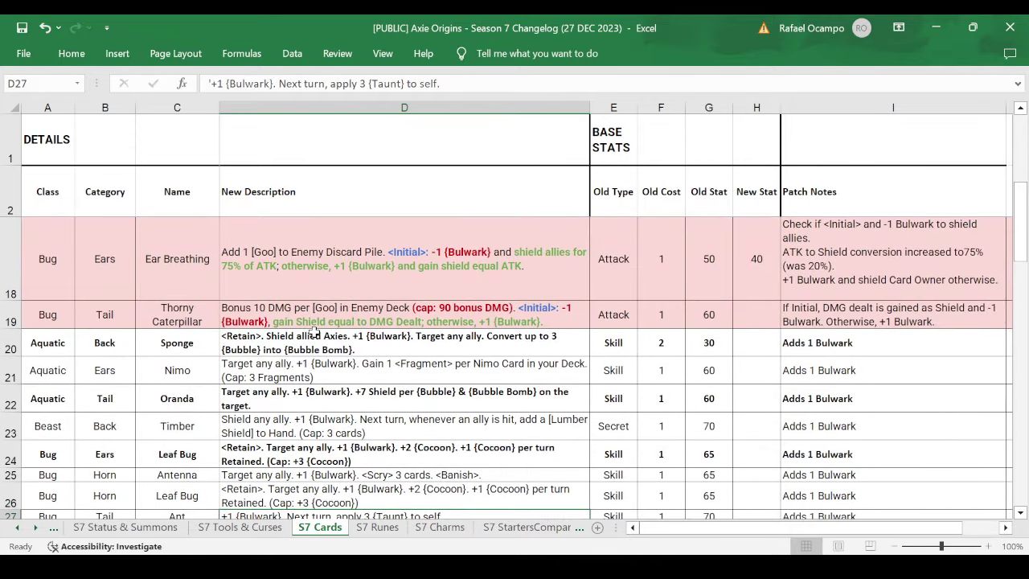
pyautogui.scroll(4, 313, 332)
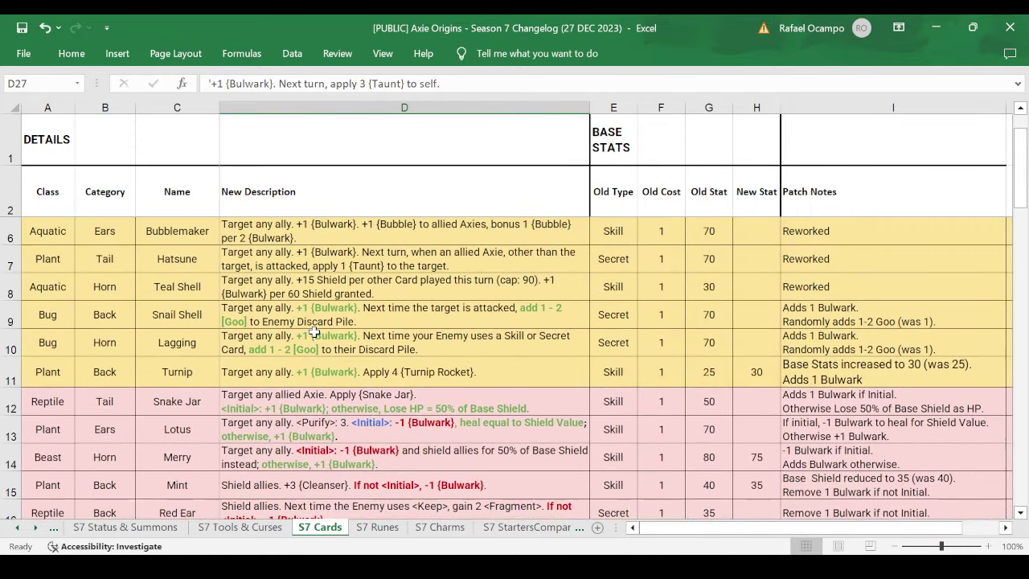
pyautogui.scroll(1, 314, 332)
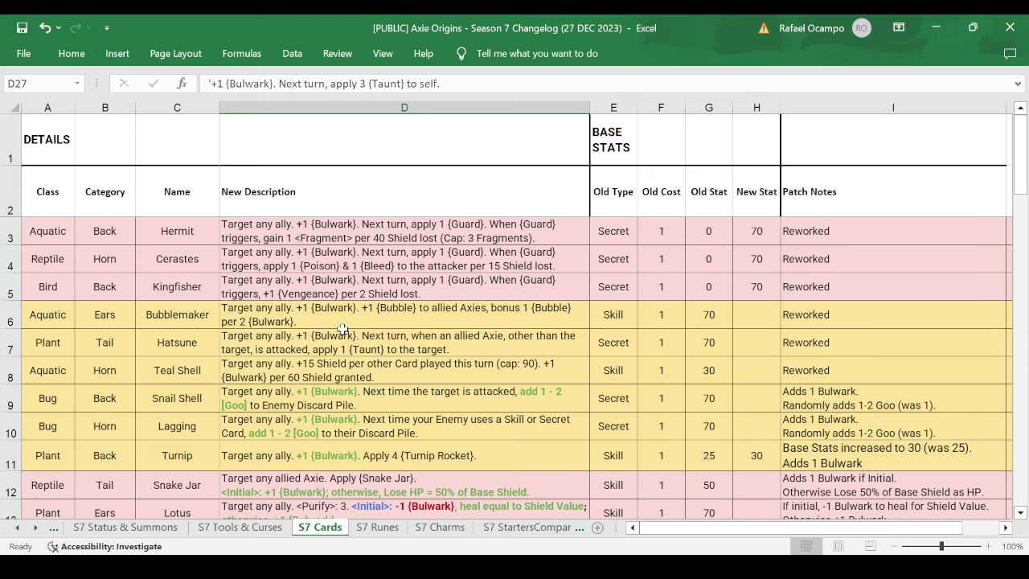
pyautogui.moveTo(758, 566)
pyautogui.click(758, 494)
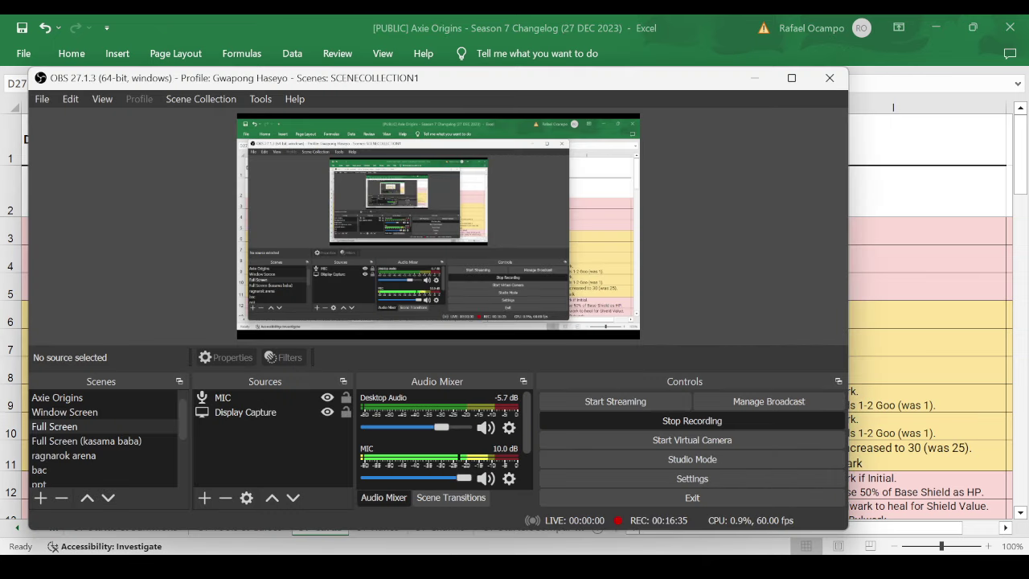